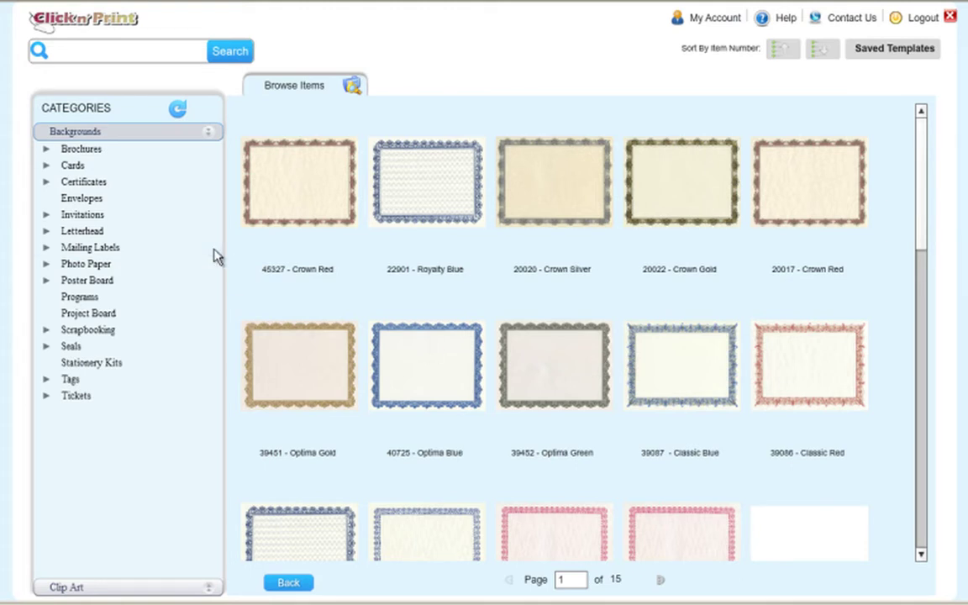
Load the blank 00020 Photo Cards 4UP template from Backgrounds > Cards > 8.5"x11" Cards > Cards 4up - Post Cards.
{"action": "left_click", "coordinate": [46, 167]}
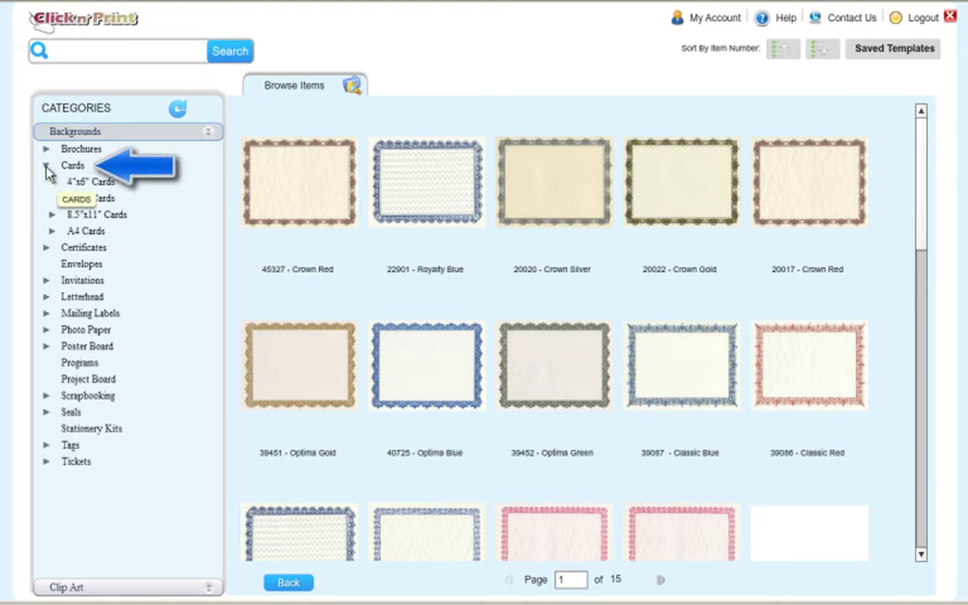
{"action": "left_click", "coordinate": [51, 216]}
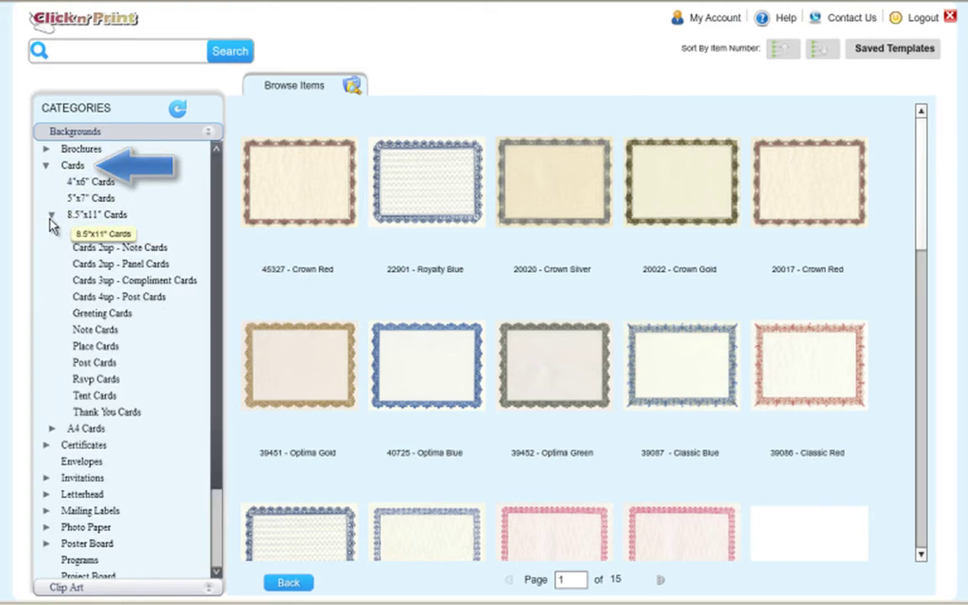
{"action": "left_click", "coordinate": [156, 299]}
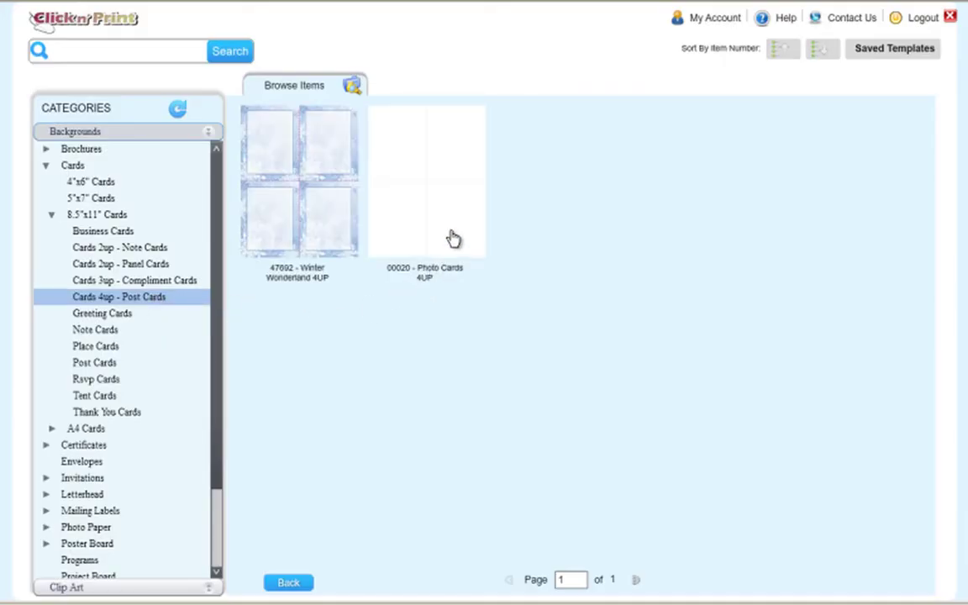
{"action": "left_click", "coordinate": [454, 226]}
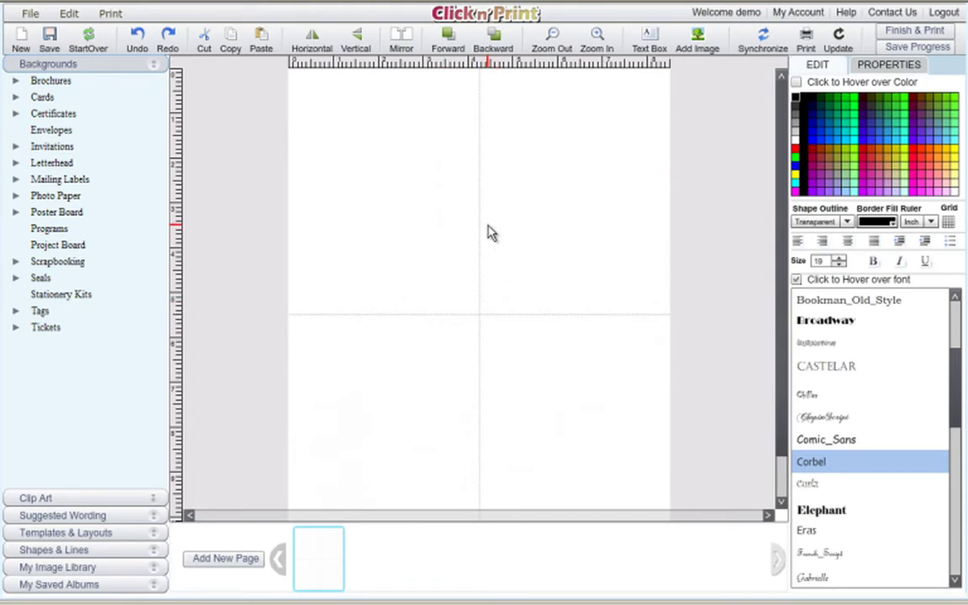
{"action": "left_click", "coordinate": [596, 36]}
{"action": "left_click", "coordinate": [596, 35]}
{"action": "left_click", "coordinate": [552, 36]}
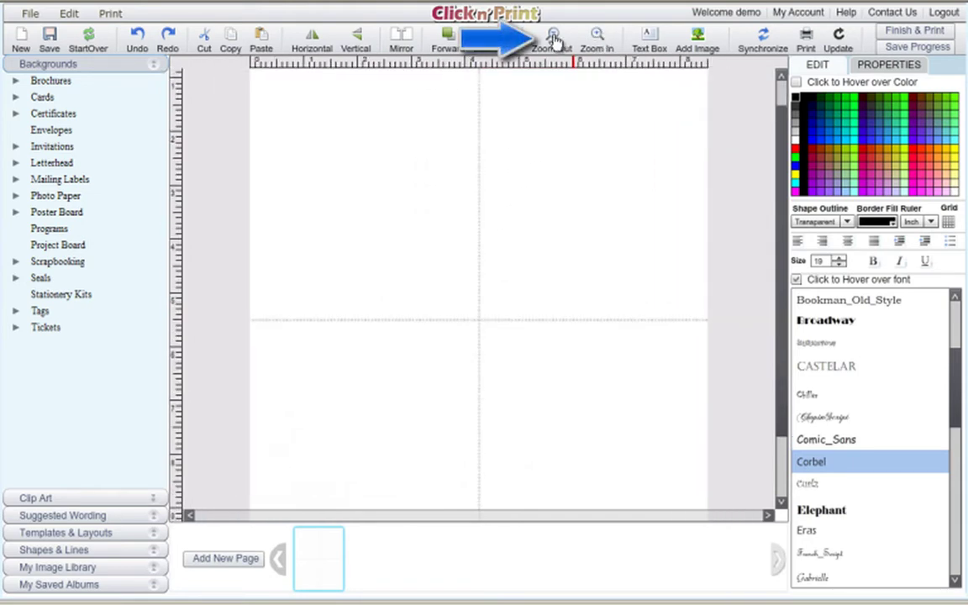
{"action": "left_click", "coordinate": [553, 35]}
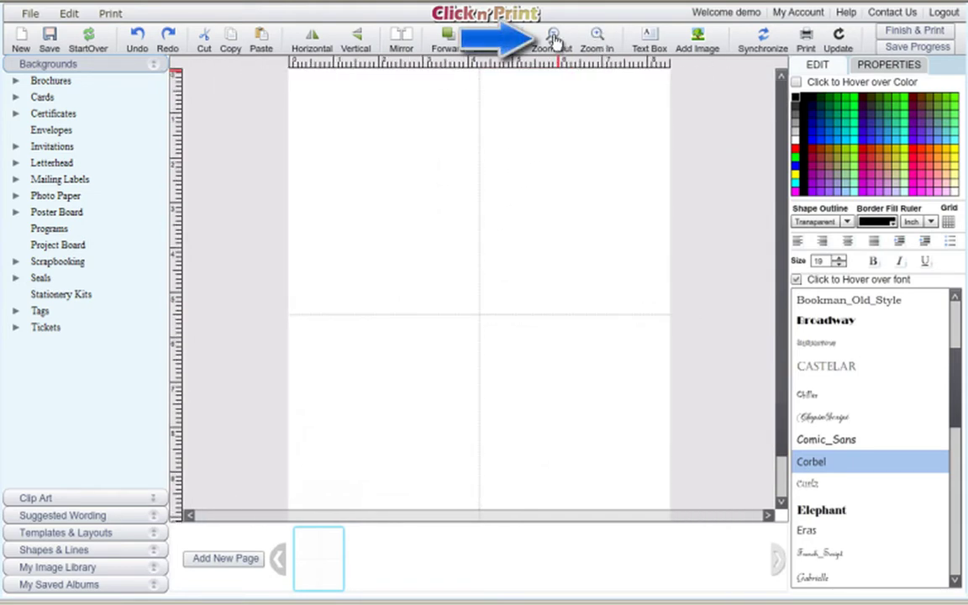
{"action": "left_click", "coordinate": [312, 40]}
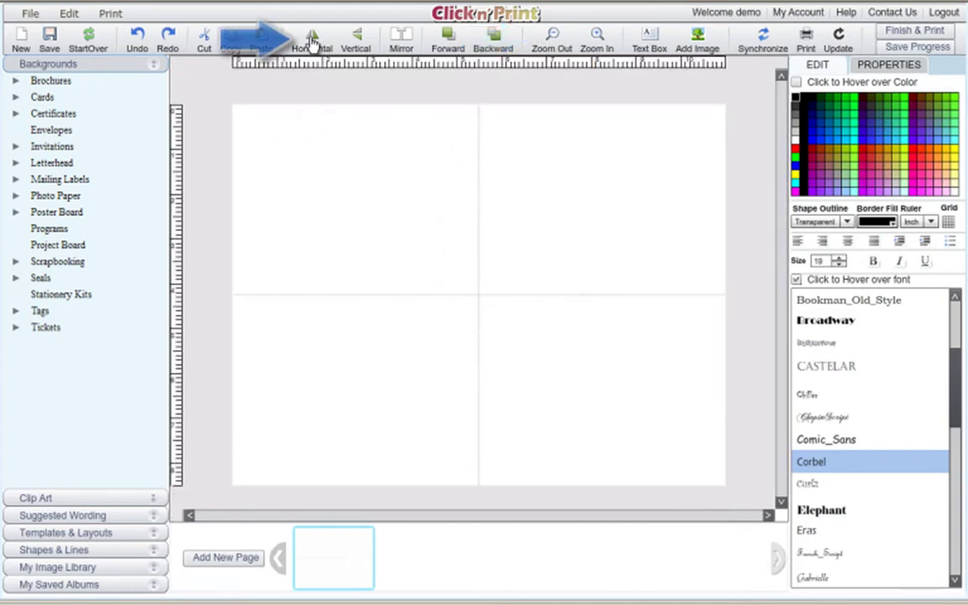
{"action": "left_click", "coordinate": [312, 41]}
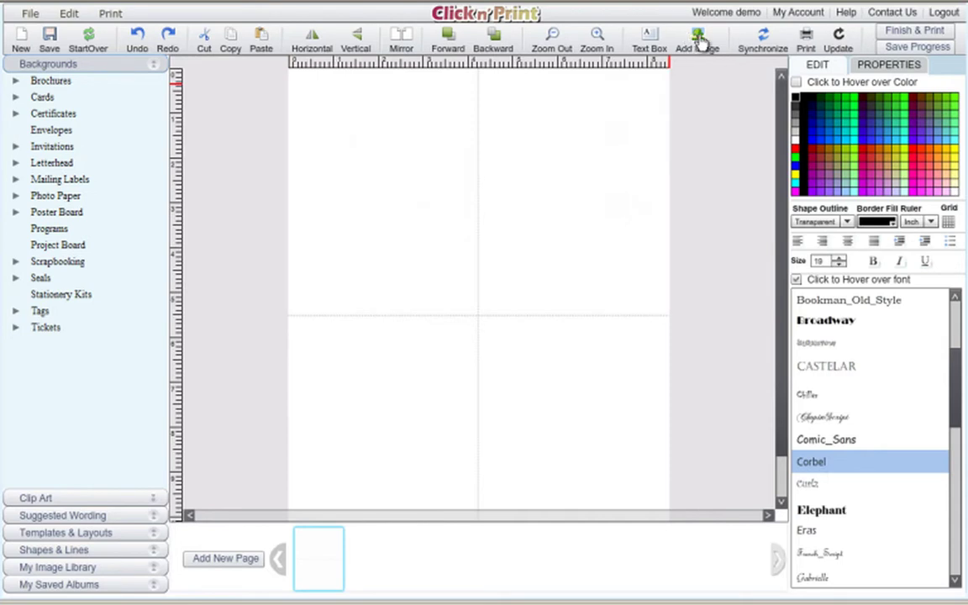
Add a 'Dear <recipient>,' text box at the first card's top-left corner and select its text.
{"action": "left_click", "coordinate": [652, 39]}
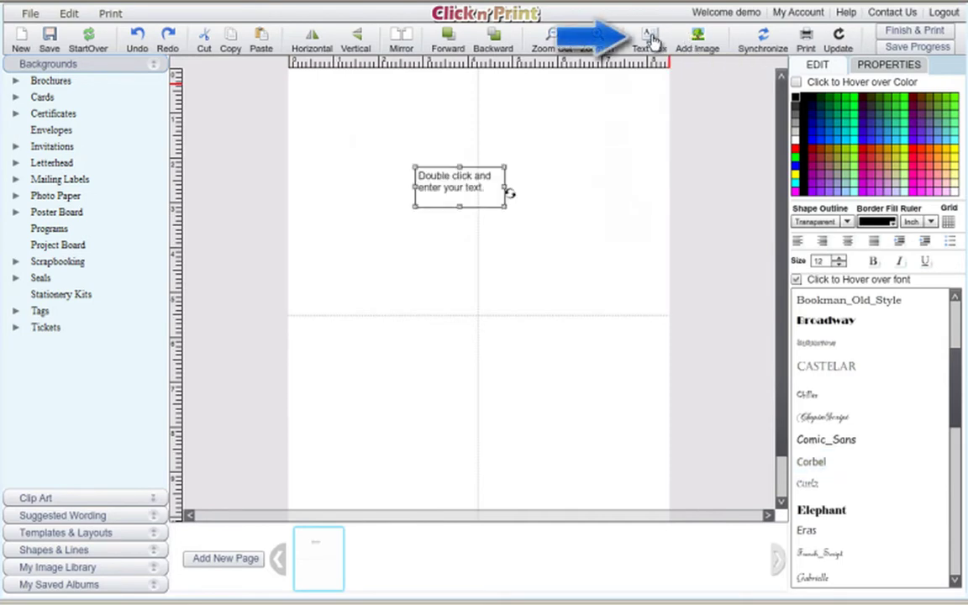
{"action": "double_click", "coordinate": [466, 188]}
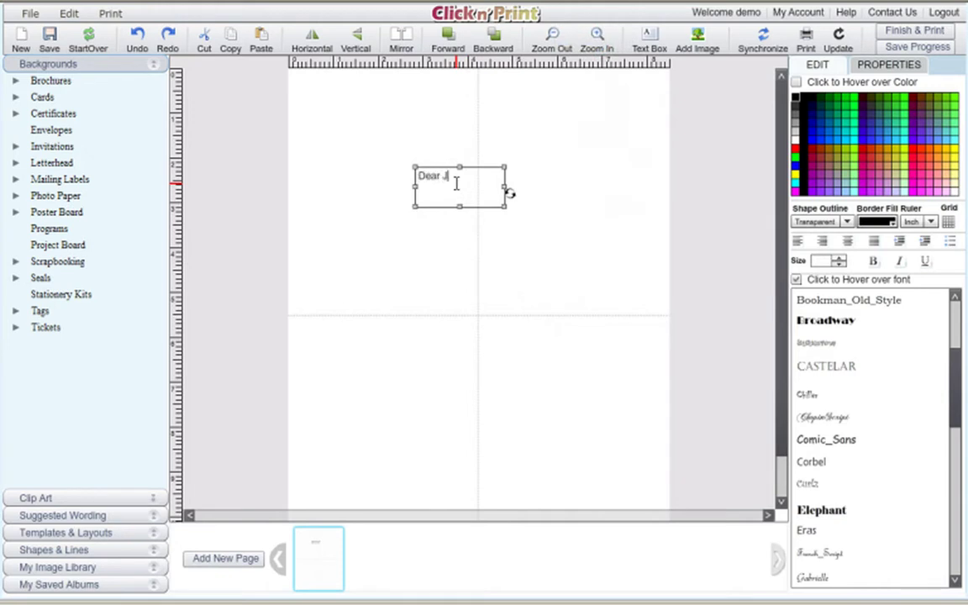
{"action": "type", "text": "Dear Joan,"}
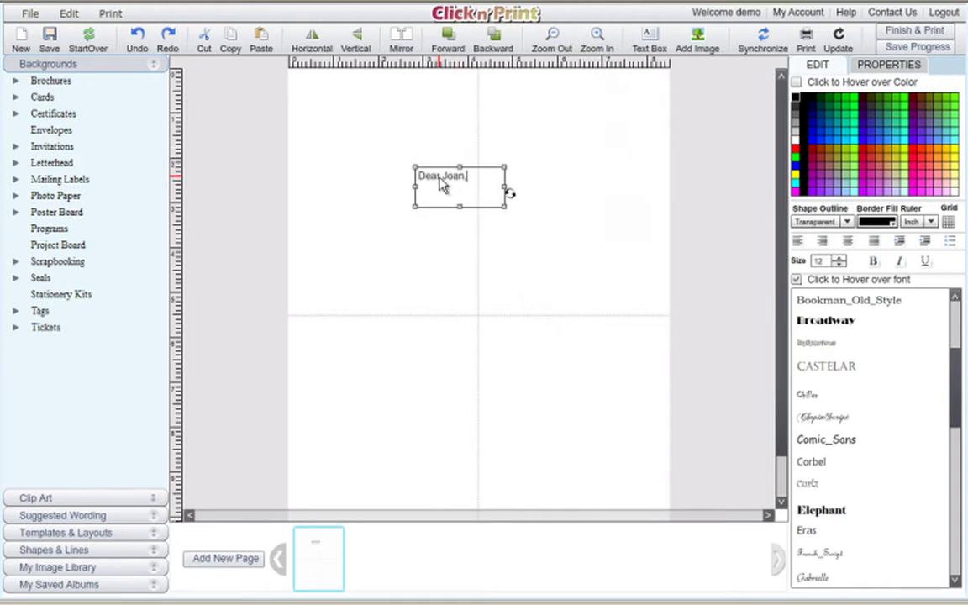
{"action": "left_click_drag", "start_coordinate": [443, 186], "coordinate": [332, 93]}
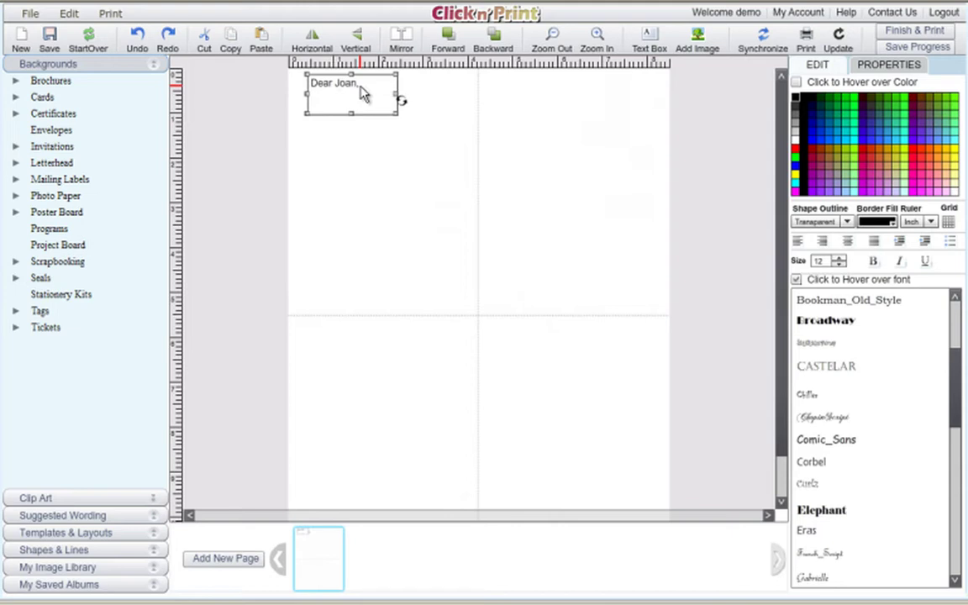
{"action": "left_click_drag", "start_coordinate": [360, 83], "coordinate": [294, 77]}
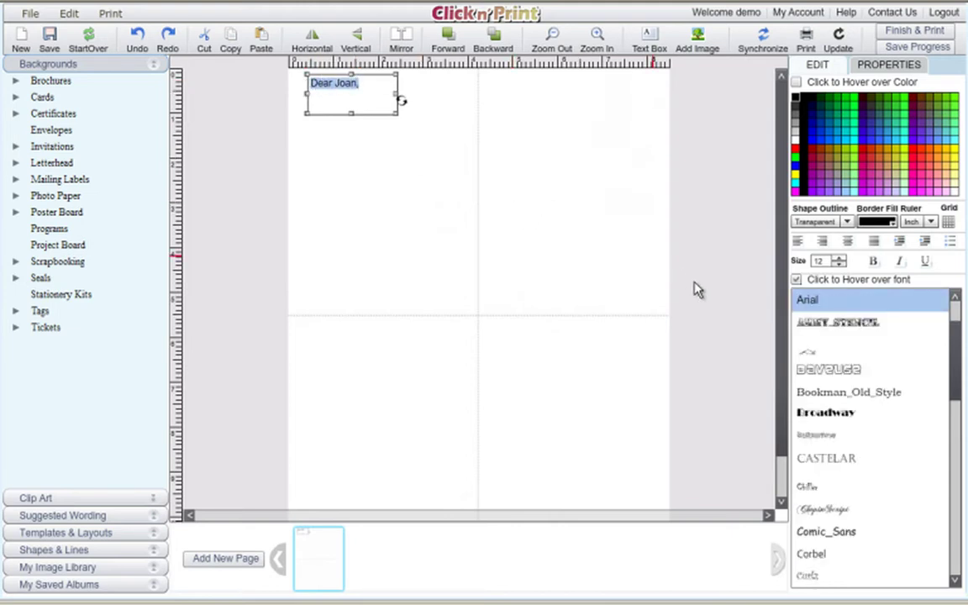
Style the greeting text as 14-point Gara, then deselect it.
{"action": "left_click", "coordinate": [837, 259]}
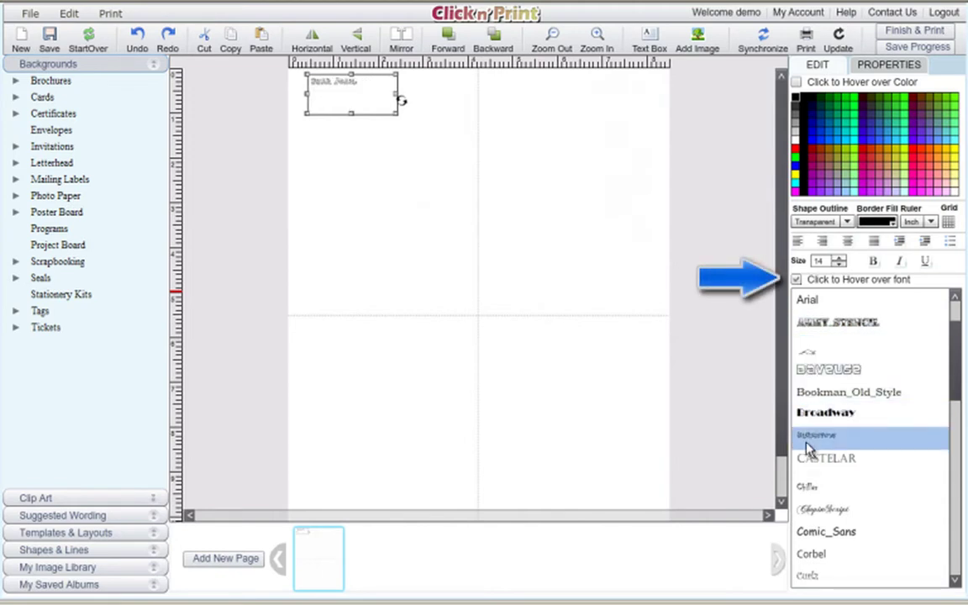
{"action": "scroll", "coordinate": [865, 378], "scroll_direction": "down", "scroll_amount": 5}
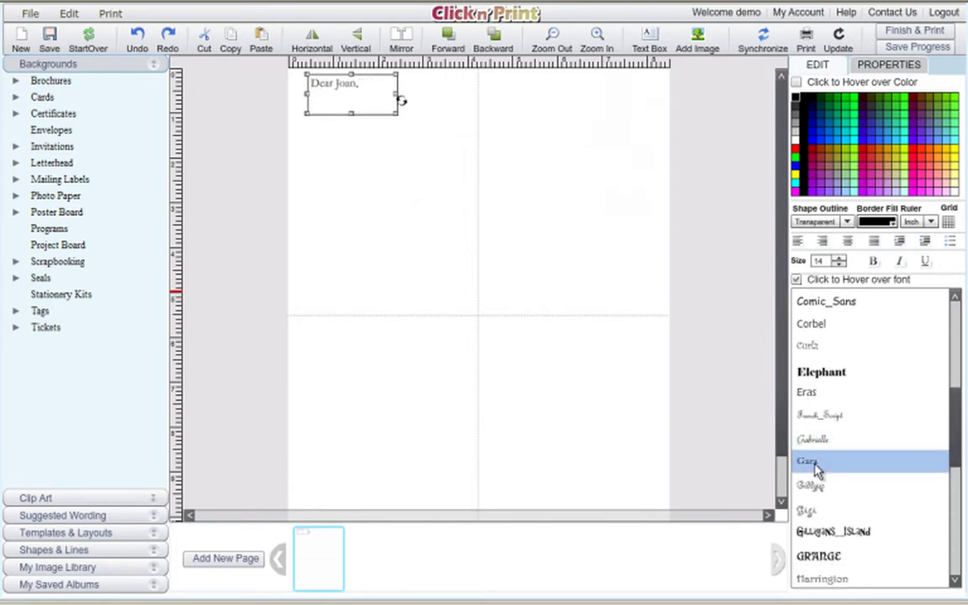
{"action": "left_click", "coordinate": [817, 467]}
{"action": "left_click", "coordinate": [400, 114]}
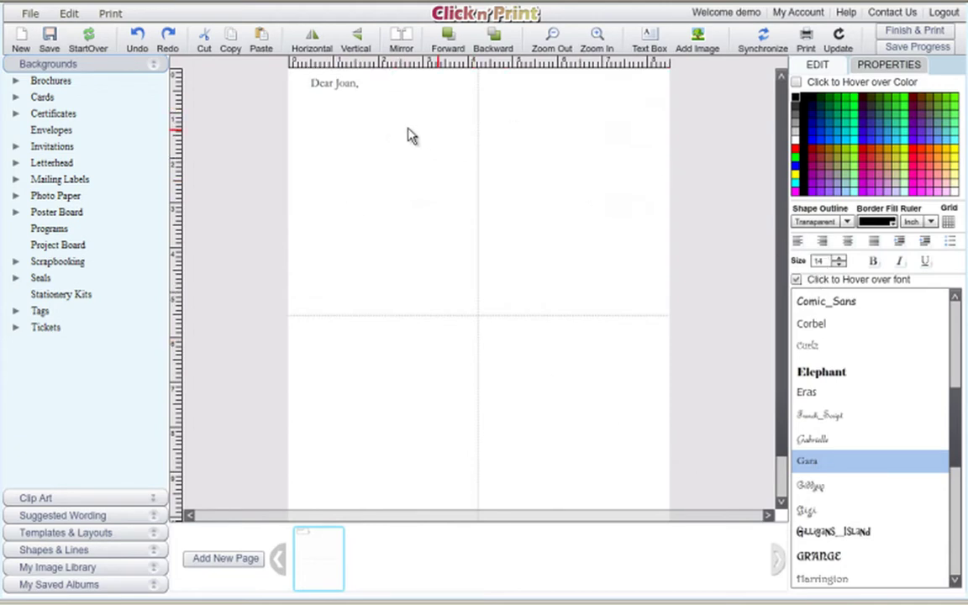
Paste copies of the greeting onto the top-right, lower-left and lower-right cards.
{"action": "left_click", "coordinate": [358, 89]}
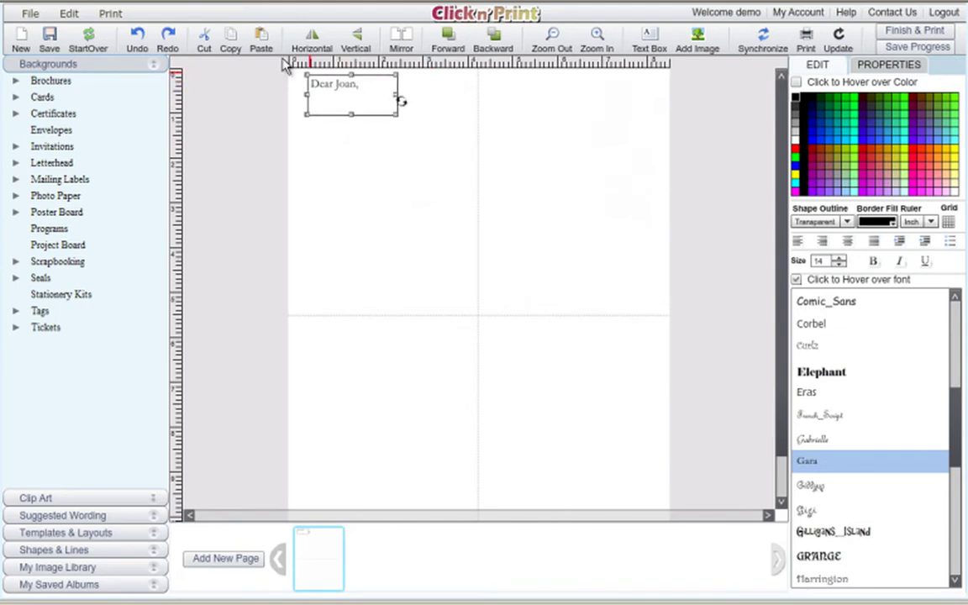
{"action": "left_click", "coordinate": [264, 35]}
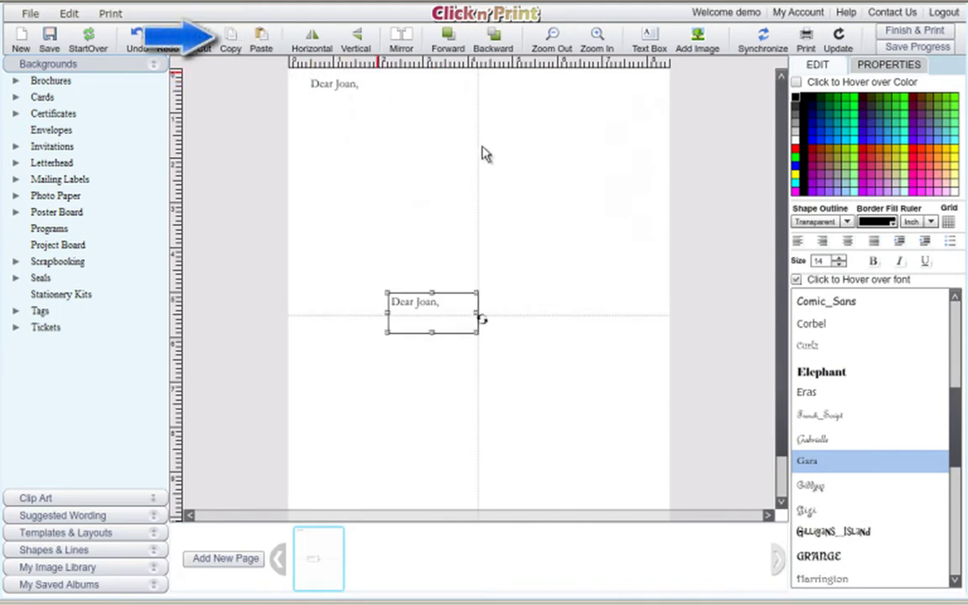
{"action": "left_click_drag", "start_coordinate": [424, 300], "coordinate": [518, 86]}
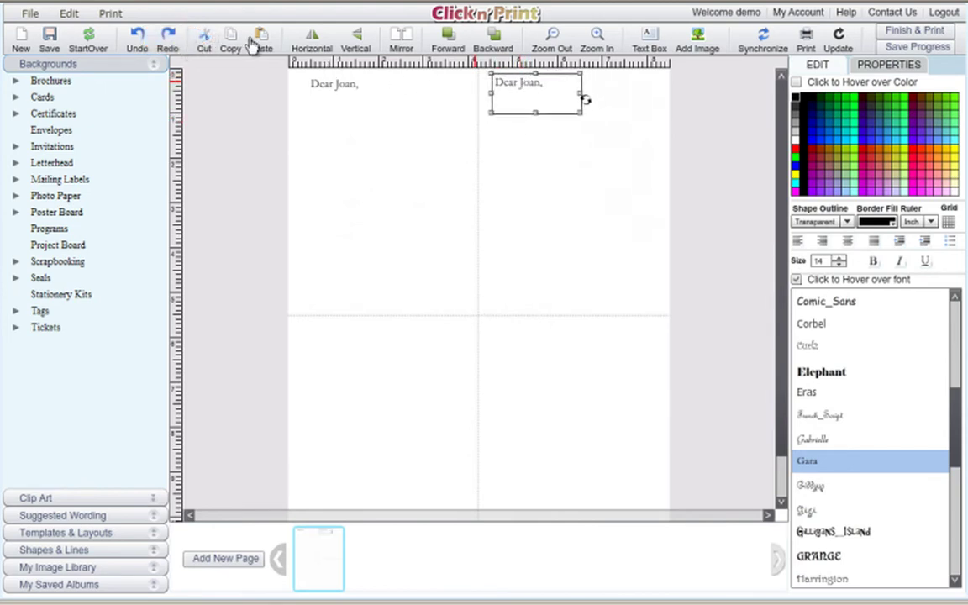
{"action": "key", "text": "ctrl+v"}
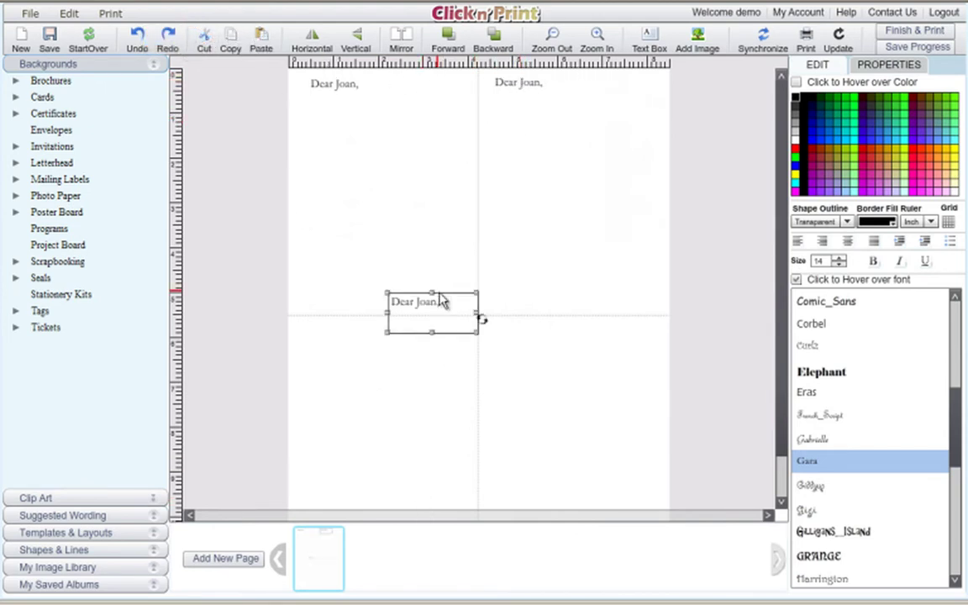
{"action": "left_click_drag", "start_coordinate": [424, 310], "coordinate": [339, 359]}
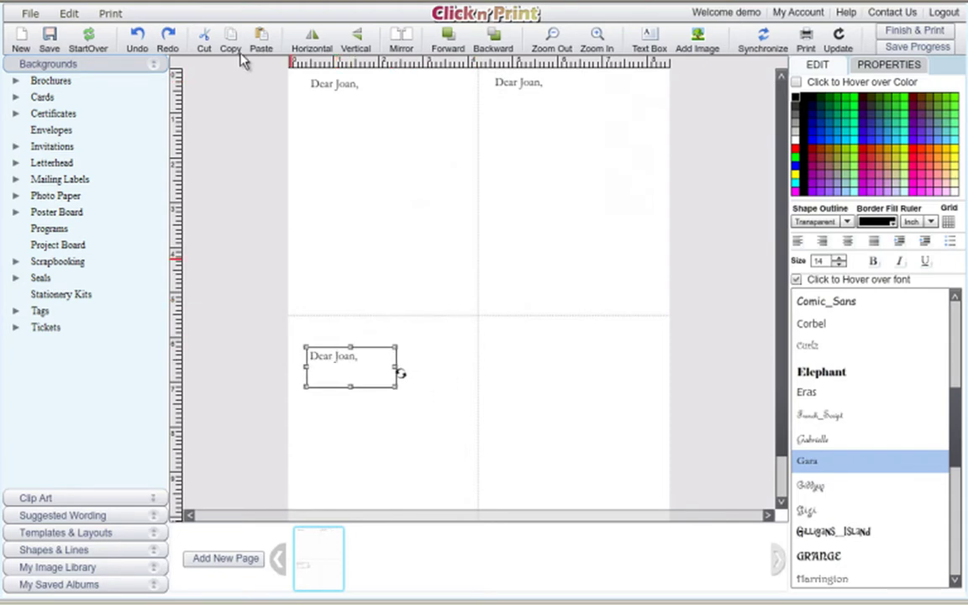
{"action": "left_click", "coordinate": [262, 38]}
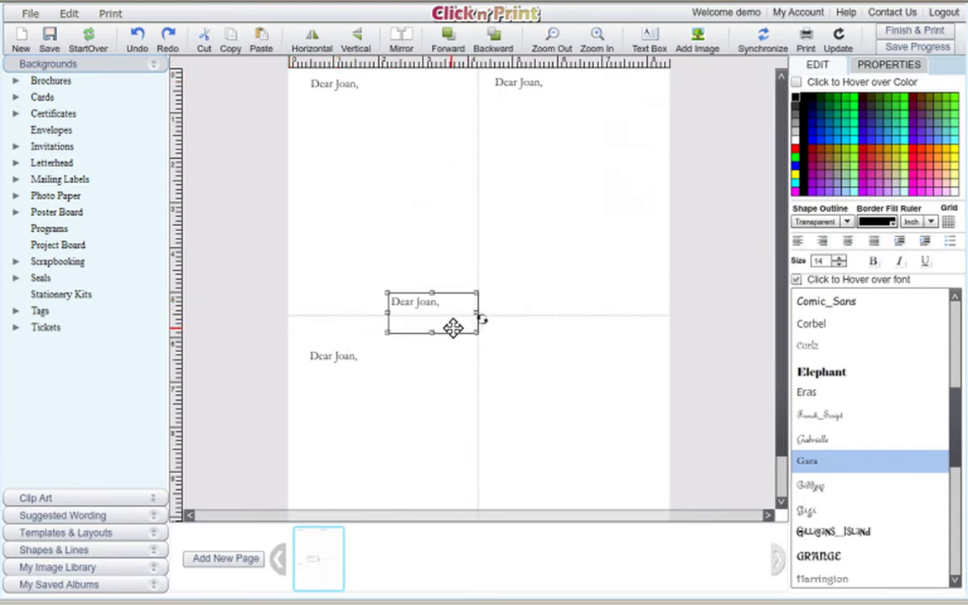
{"action": "left_click_drag", "start_coordinate": [436, 309], "coordinate": [541, 361]}
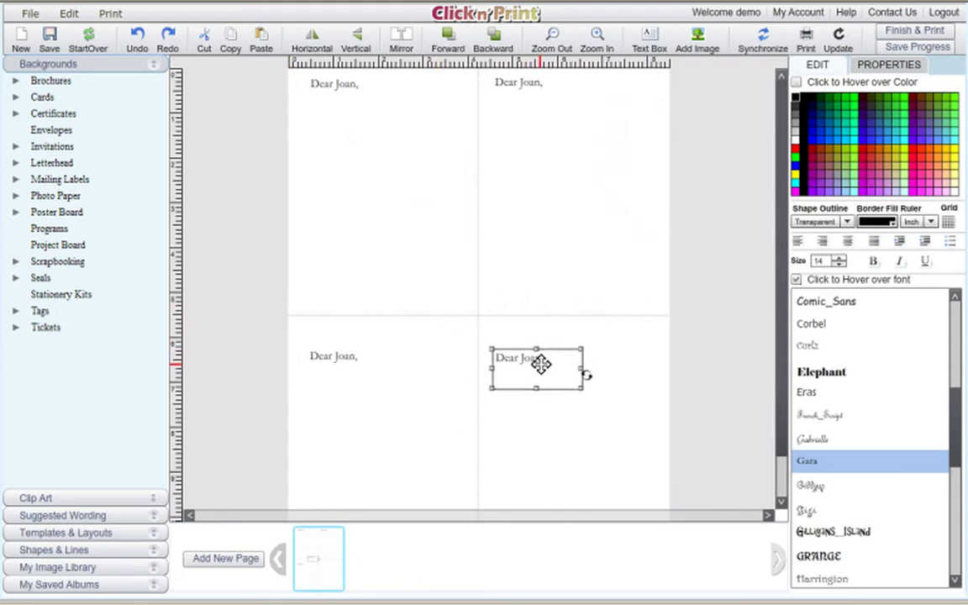
Lower the top-right and top-left greetings slightly so they sit level.
{"action": "left_click", "coordinate": [523, 93]}
{"action": "left_click_drag", "start_coordinate": [523, 93], "coordinate": [525, 107]}
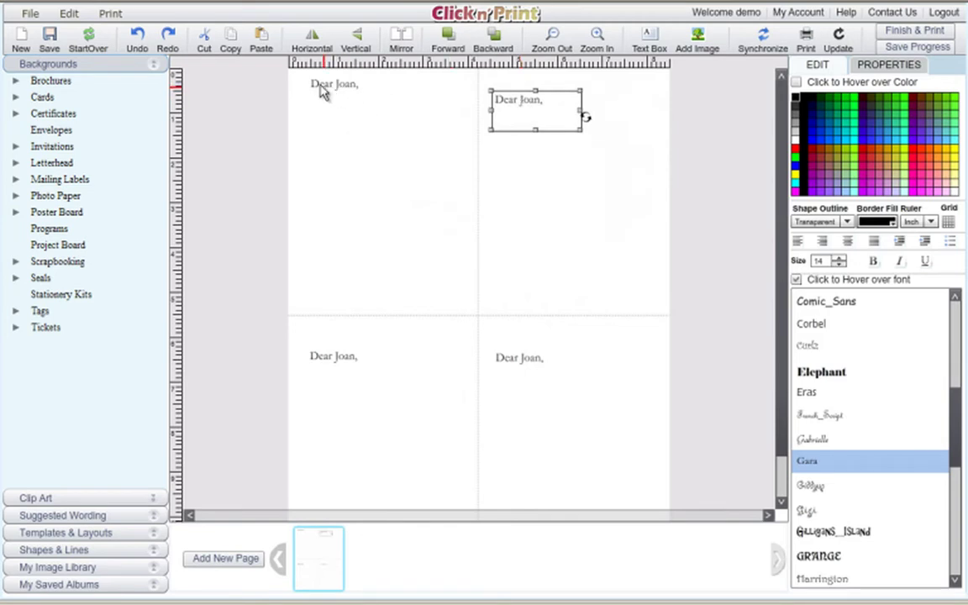
{"action": "left_click_drag", "start_coordinate": [320, 91], "coordinate": [327, 109]}
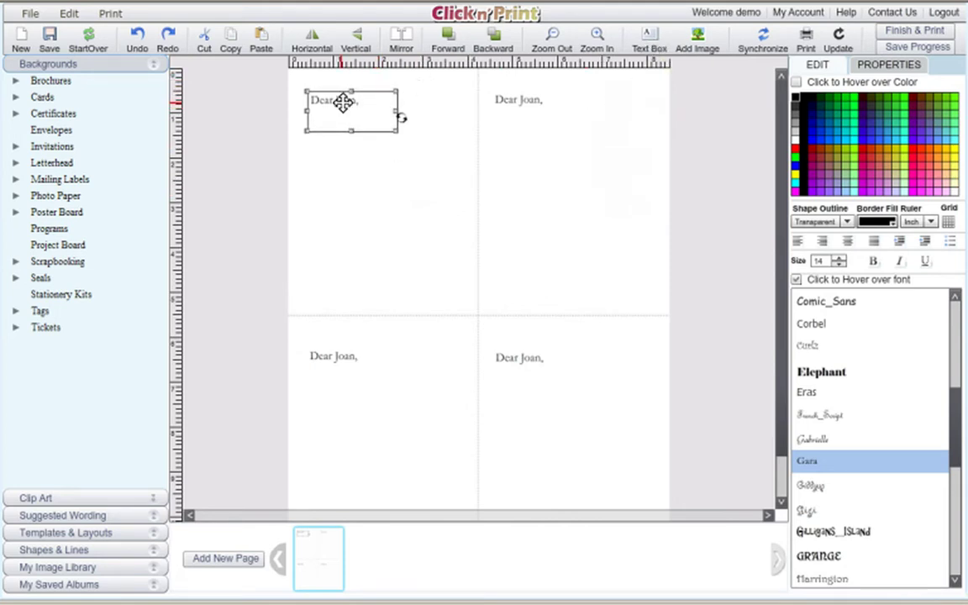
Select the first card's greeting text and tick 'Click to Hover over Color'.
{"action": "left_click_drag", "start_coordinate": [368, 98], "coordinate": [299, 102]}
{"action": "left_click", "coordinate": [796, 82]}
Add a Gara text box under the first greeting announcing the baby and the January 18th, 2PM house party.
{"action": "left_click", "coordinate": [652, 42]}
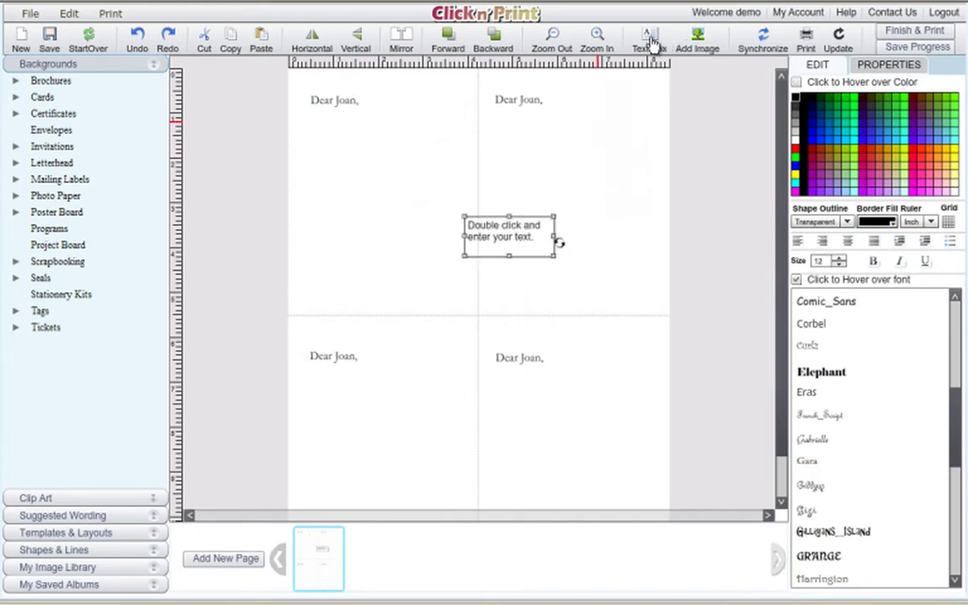
{"action": "left_click_drag", "start_coordinate": [503, 243], "coordinate": [394, 197]}
{"action": "double_click", "coordinate": [394, 195]}
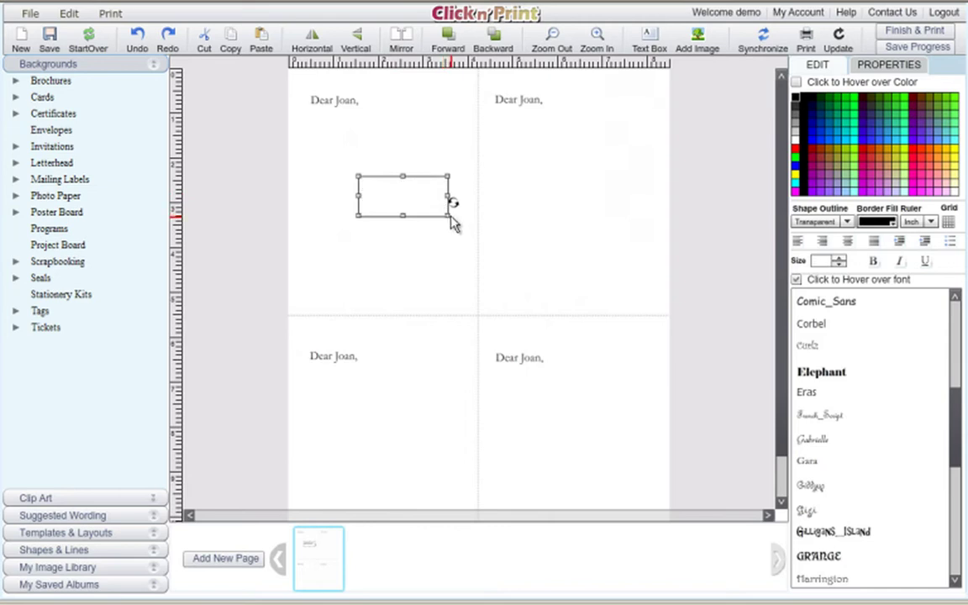
{"action": "left_click_drag", "start_coordinate": [448, 217], "coordinate": [529, 326]}
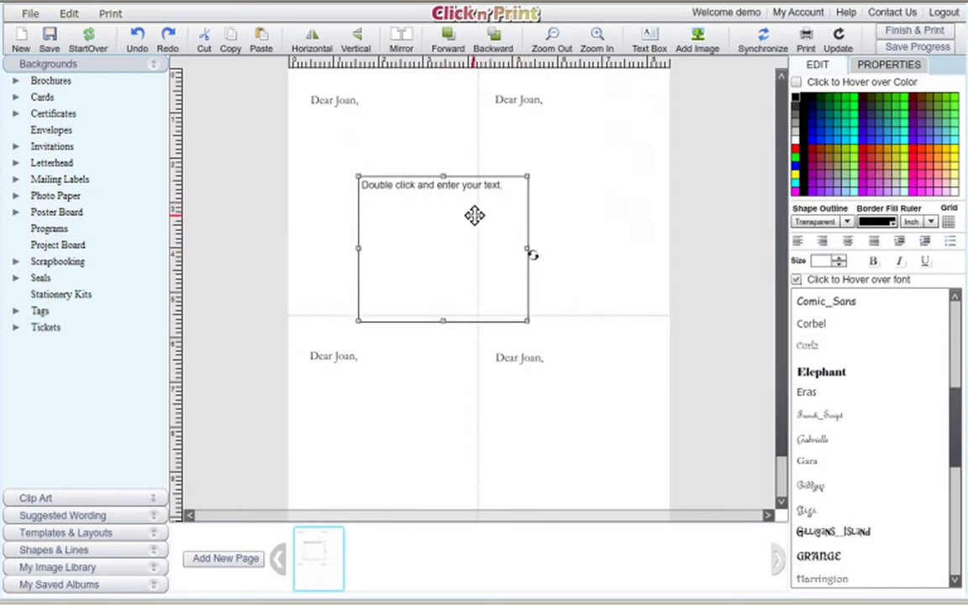
{"action": "left_click_drag", "start_coordinate": [475, 216], "coordinate": [427, 160]}
{"action": "left_click_drag", "start_coordinate": [475, 192], "coordinate": [455, 194]}
{"action": "double_click", "coordinate": [331, 131]}
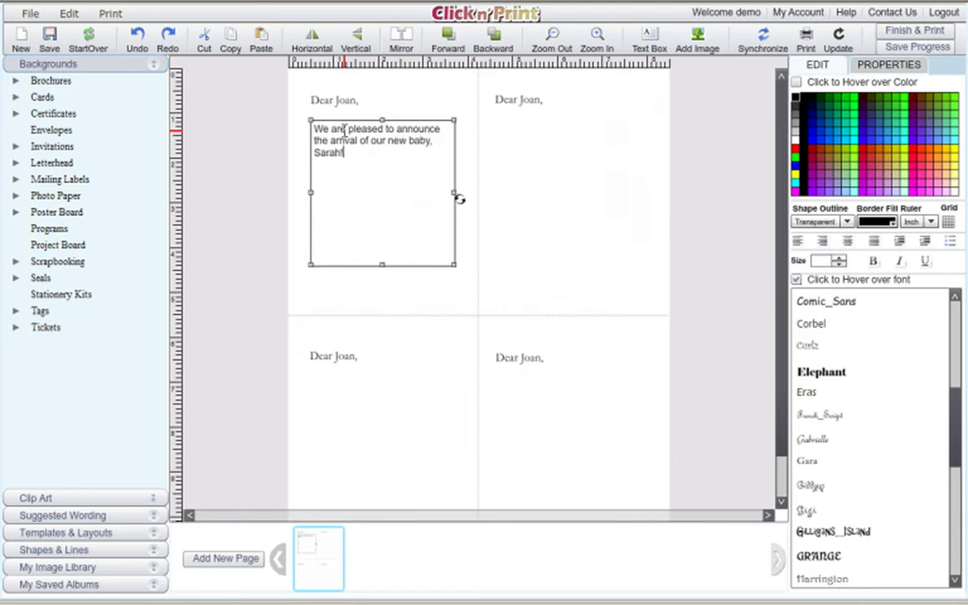
{"action": "key", "text": "ctrl+v"}
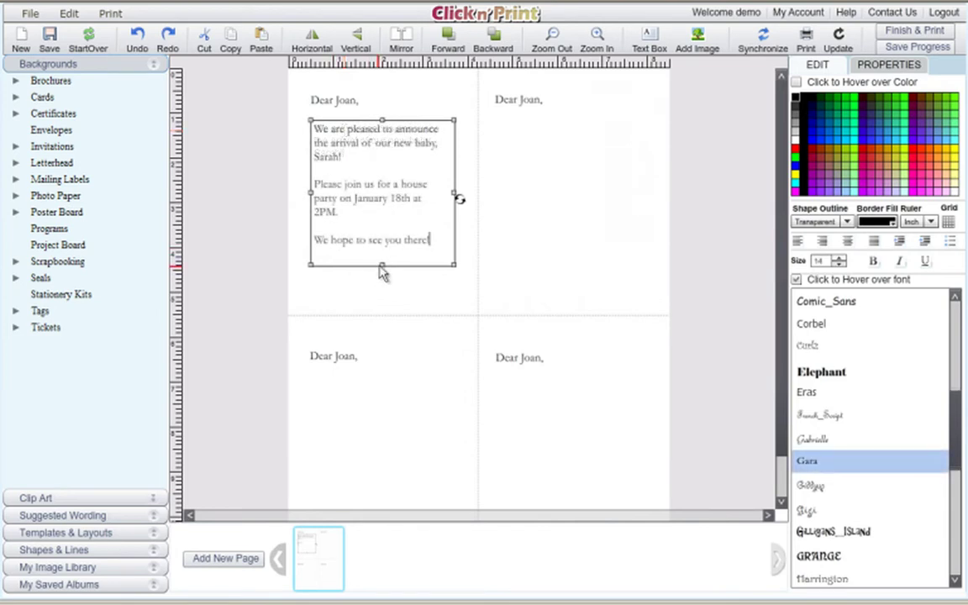
Add a 'Best,' sign-off with the senders' names below the first card's message, in Gara.
{"action": "left_click", "coordinate": [382, 255]}
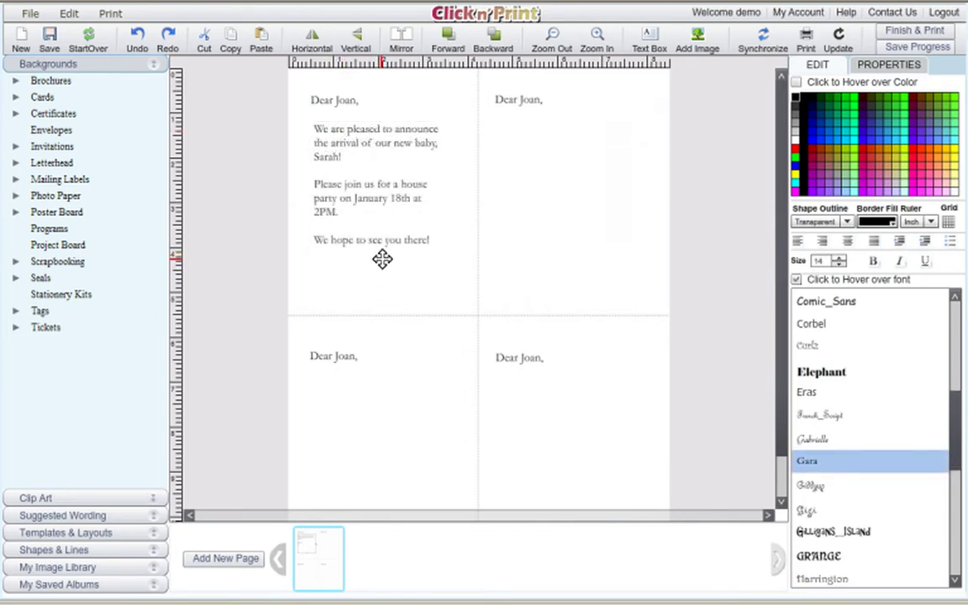
{"action": "left_click", "coordinate": [649, 38]}
{"action": "left_click_drag", "start_coordinate": [528, 259], "coordinate": [412, 288]}
{"action": "double_click", "coordinate": [412, 288]}
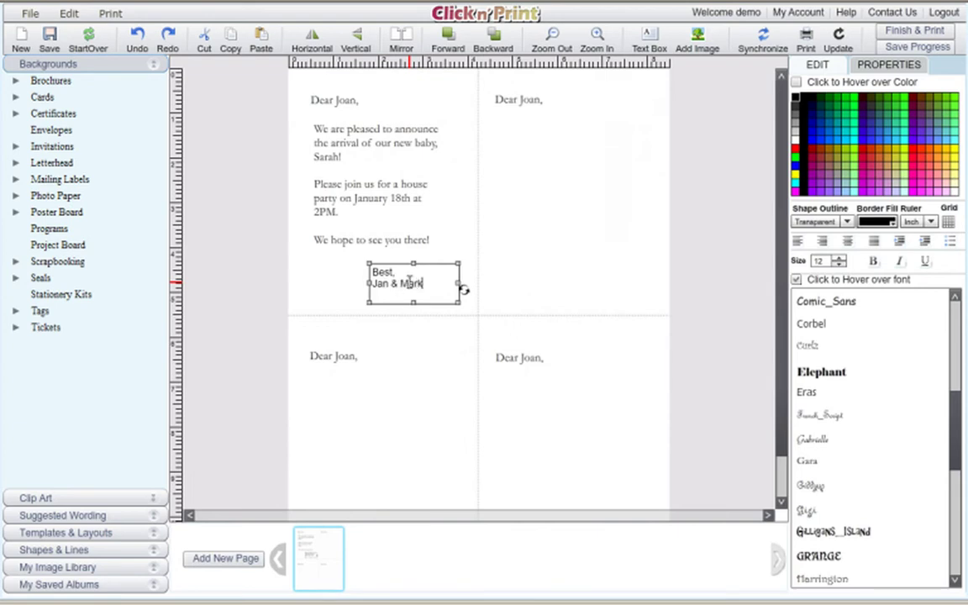
{"action": "left_click_drag", "start_coordinate": [419, 285], "coordinate": [372, 270]}
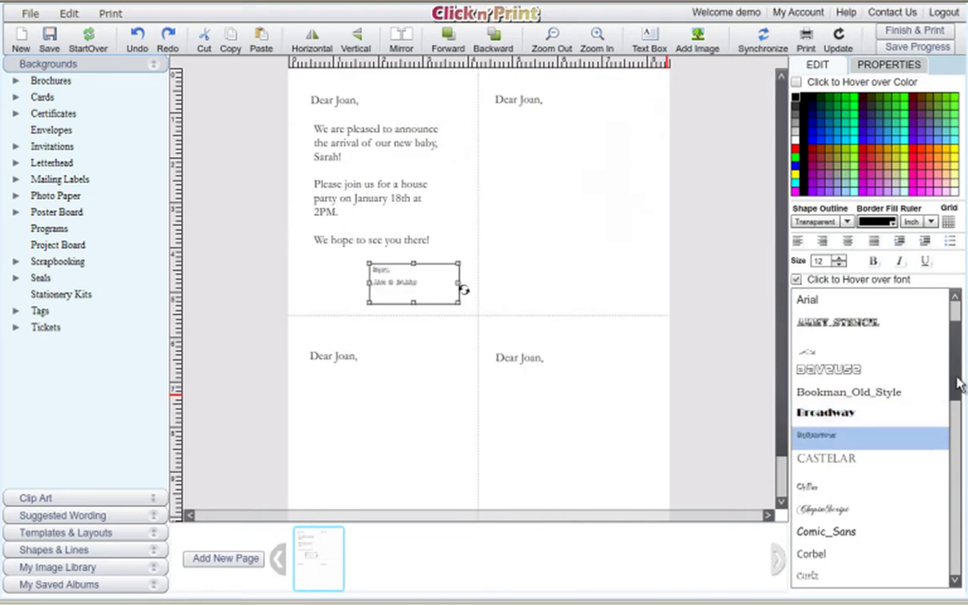
{"action": "scroll", "coordinate": [958, 391], "scroll_direction": "down", "scroll_amount": 5}
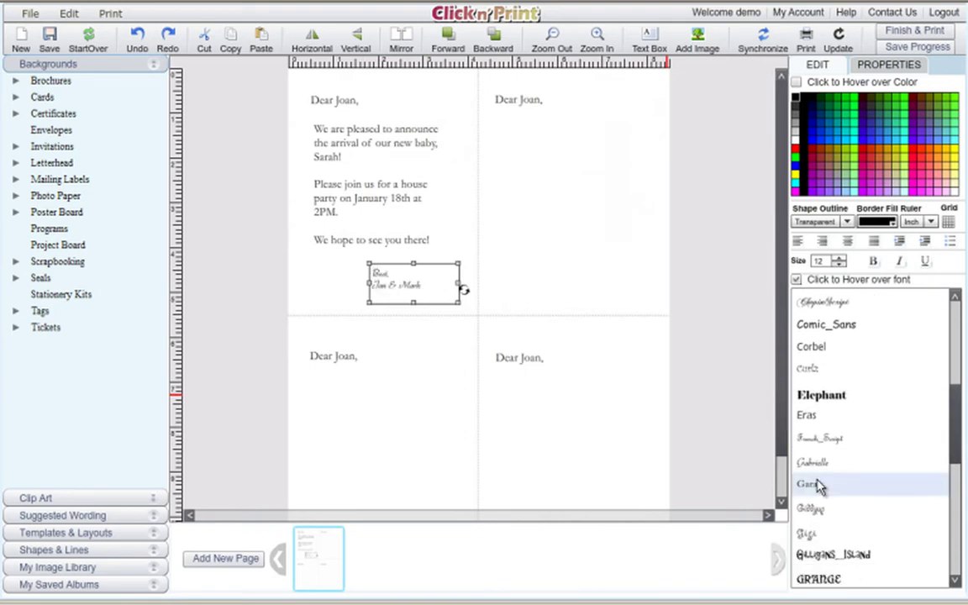
{"action": "left_click", "coordinate": [816, 485]}
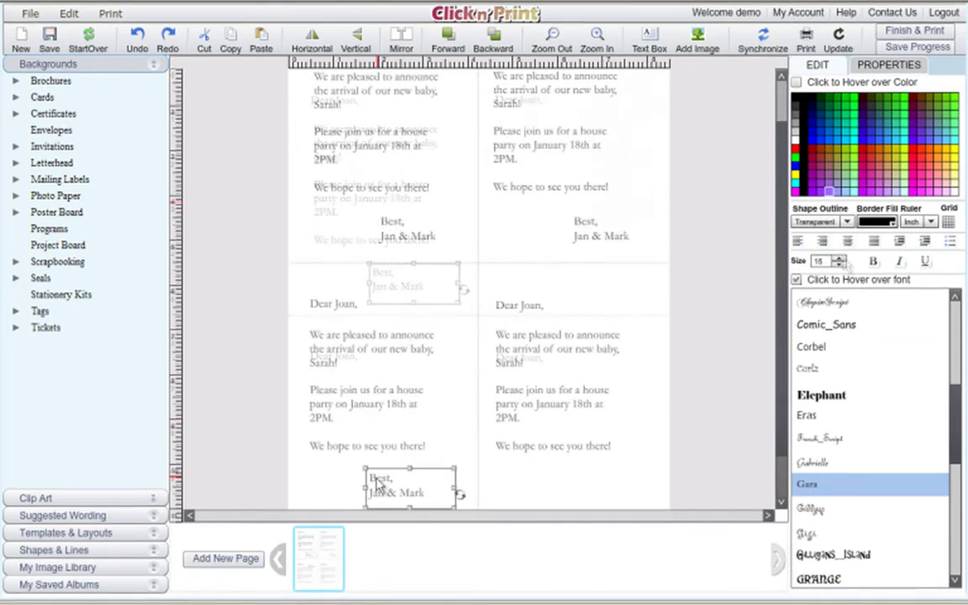
Nudge the sign-off into place and put a copy at the bottom of the lower-right card.
{"action": "left_click_drag", "start_coordinate": [378, 482], "coordinate": [387, 477]}
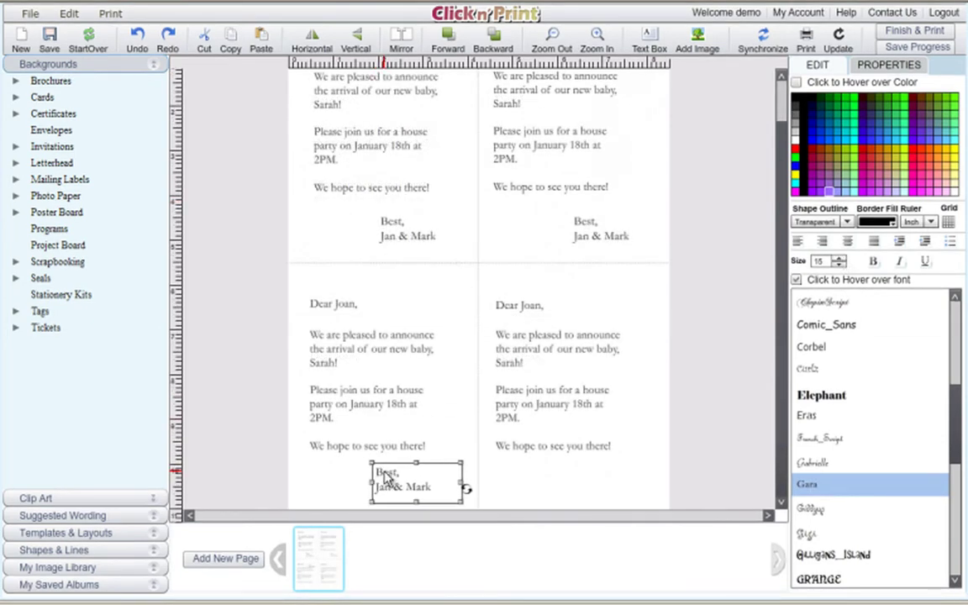
{"action": "left_click", "coordinate": [232, 40]}
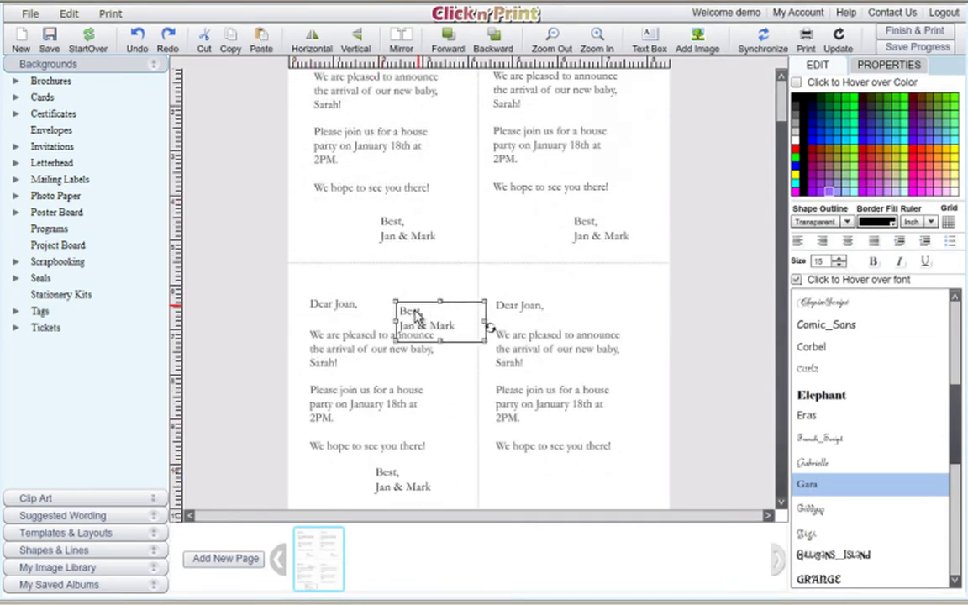
{"action": "left_click_drag", "start_coordinate": [414, 317], "coordinate": [588, 477]}
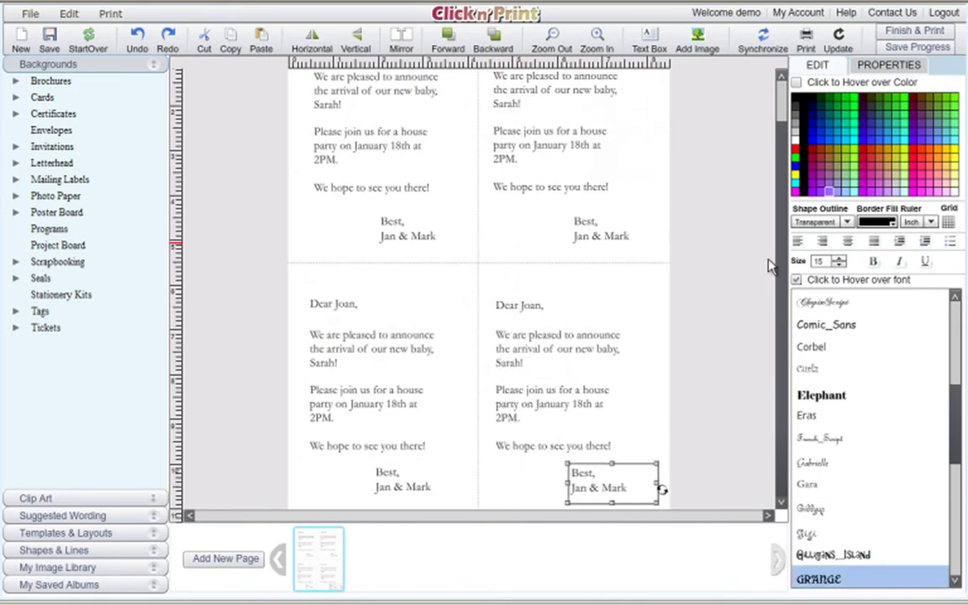
{"action": "scroll", "coordinate": [784, 190], "scroll_direction": "up", "scroll_amount": 1}
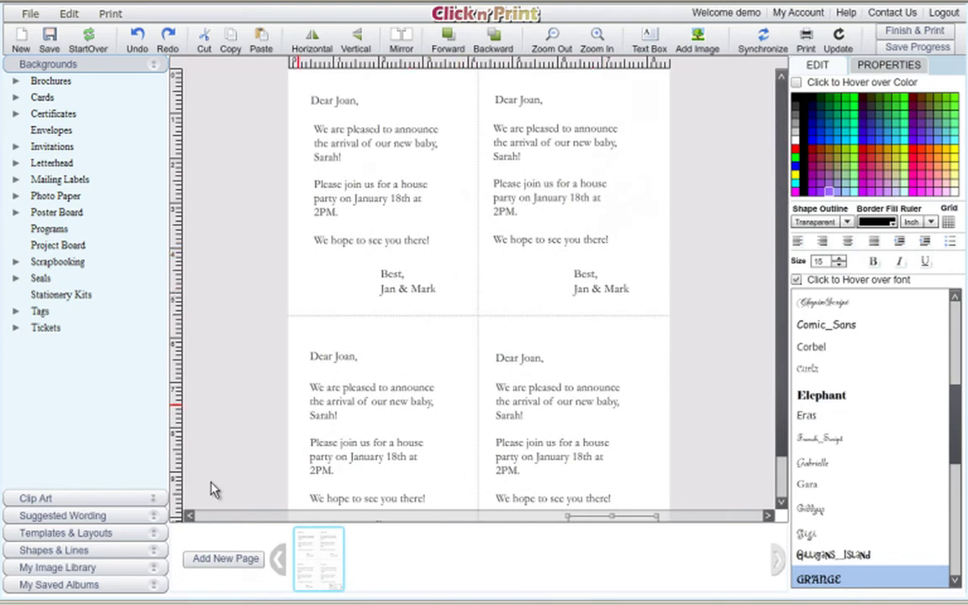
Insert a pink daisy from the Floral clip art and shrink it beside the first sign-off.
{"action": "left_click", "coordinate": [152, 499]}
{"action": "left_click", "coordinate": [17, 123]}
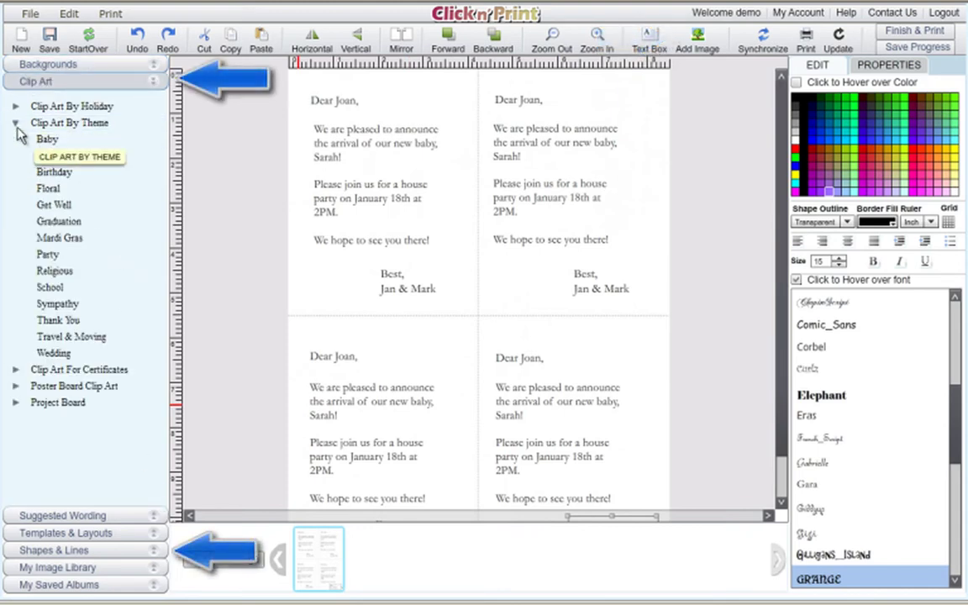
{"action": "left_click", "coordinate": [76, 141]}
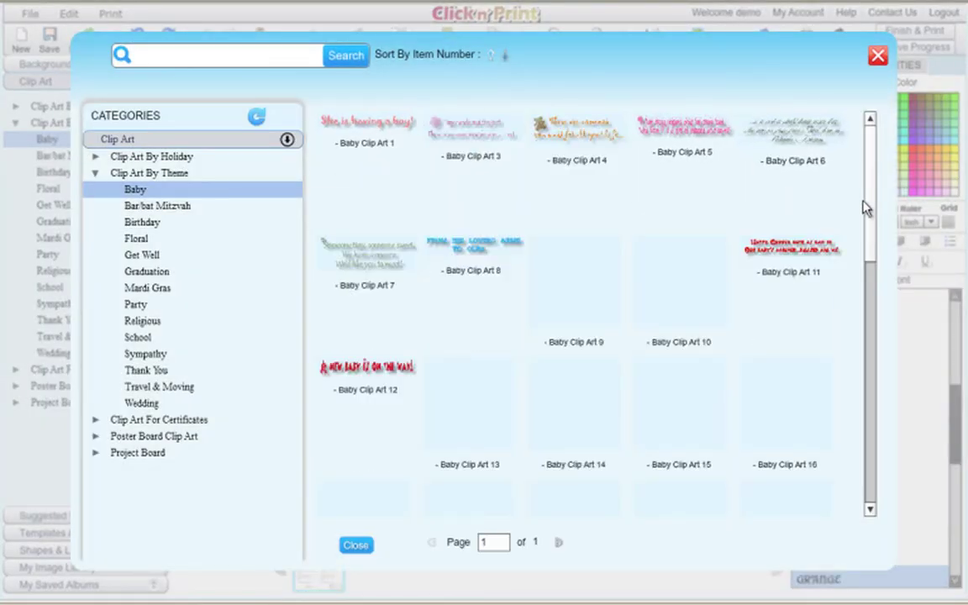
{"action": "left_click_drag", "start_coordinate": [868, 217], "coordinate": [869, 345]}
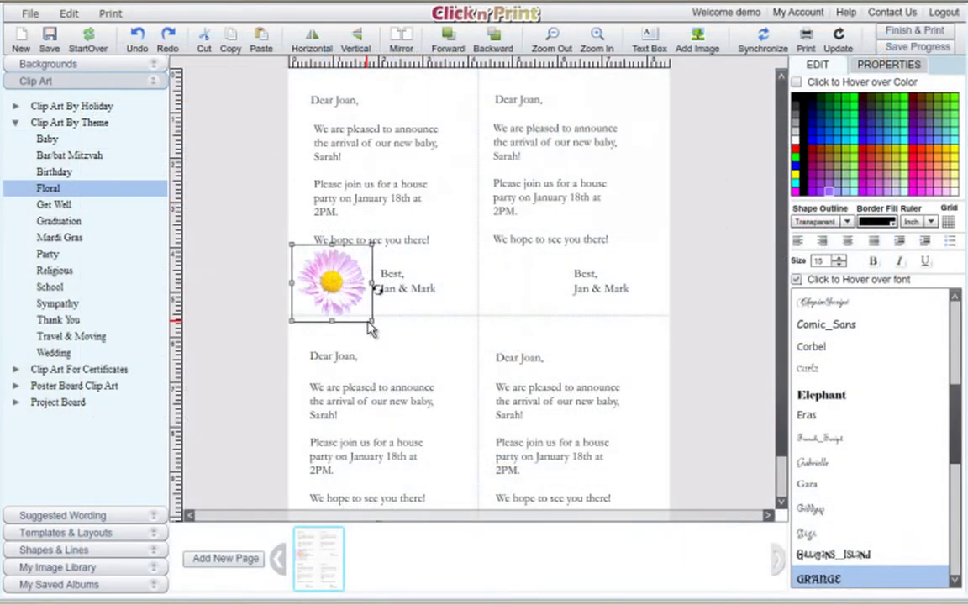
{"action": "left_click_drag", "start_coordinate": [368, 323], "coordinate": [340, 285]}
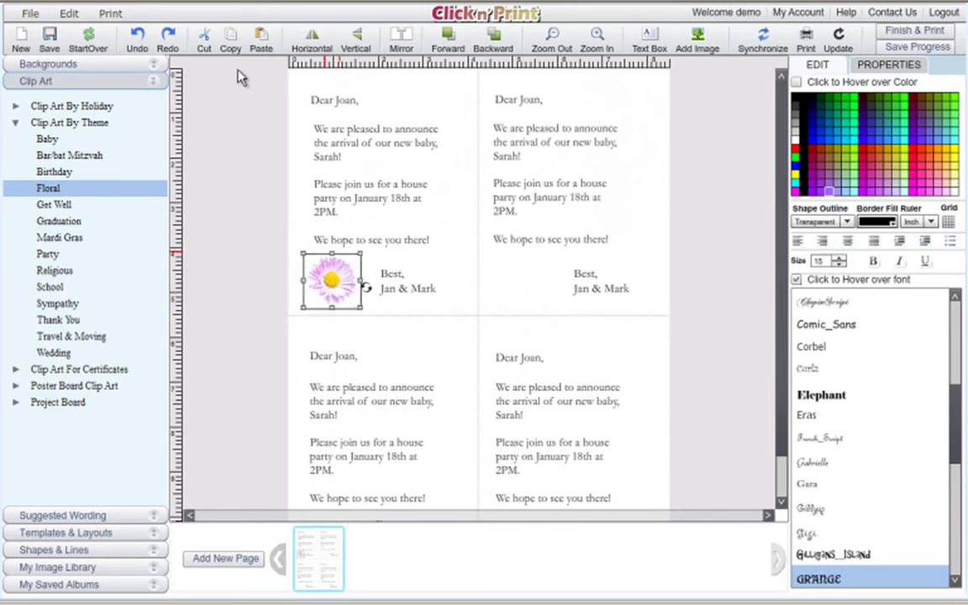
Copy the daisy onto all four cards and resize the lower-right one to match.
{"action": "left_click", "coordinate": [232, 37]}
{"action": "left_click_drag", "start_coordinate": [521, 481], "coordinate": [501, 444]}
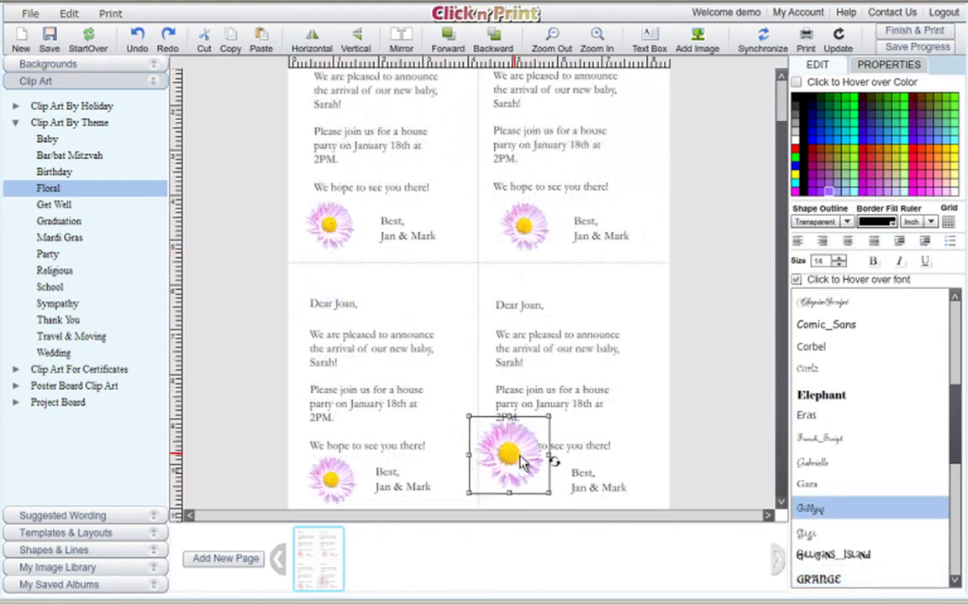
{"action": "left_click_drag", "start_coordinate": [557, 498], "coordinate": [526, 486]}
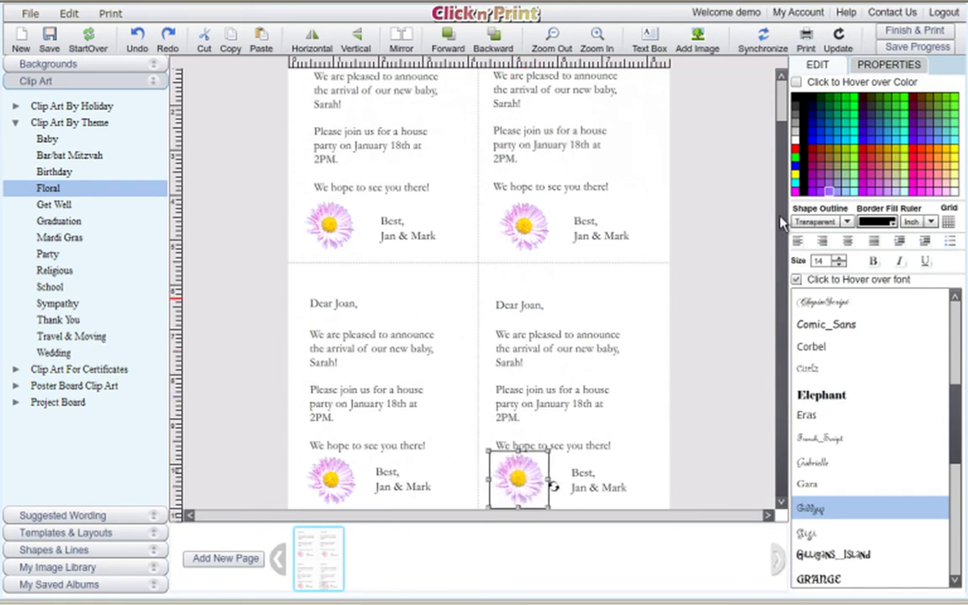
{"action": "scroll", "coordinate": [706, 193], "scroll_direction": "up", "scroll_amount": 2}
{"action": "scroll", "coordinate": [731, 220], "scroll_direction": "down", "scroll_amount": 2}
{"action": "scroll", "coordinate": [696, 213], "scroll_direction": "up", "scroll_amount": 2}
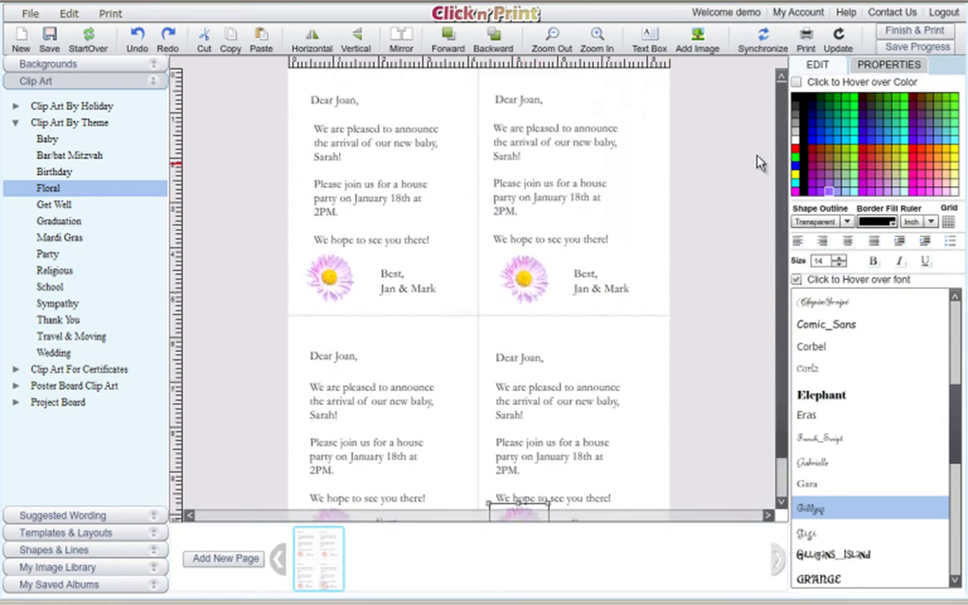
Replace the name in the top-right card's greeting with its new recipient.
{"action": "left_click", "coordinate": [308, 98]}
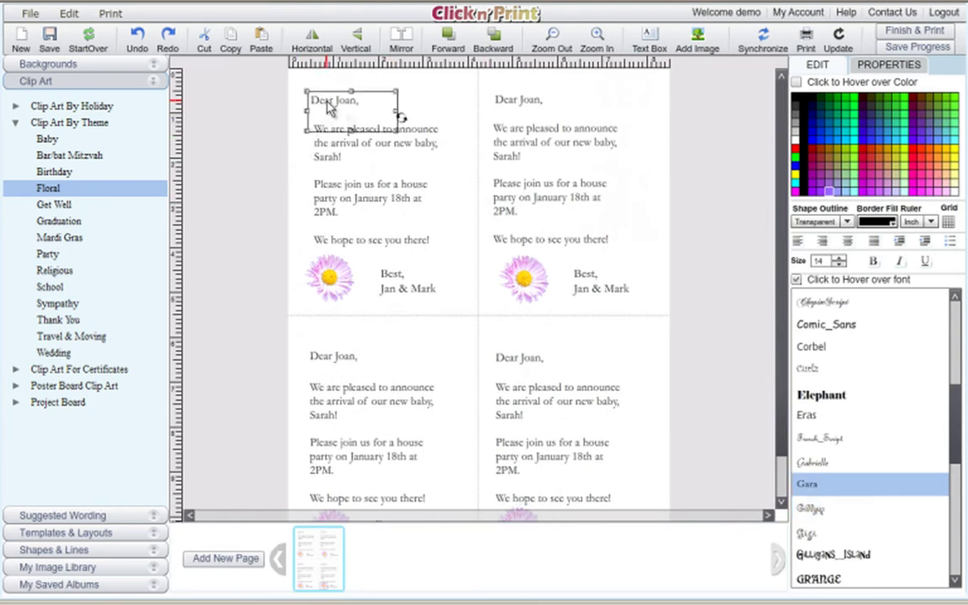
{"action": "left_click", "coordinate": [520, 101]}
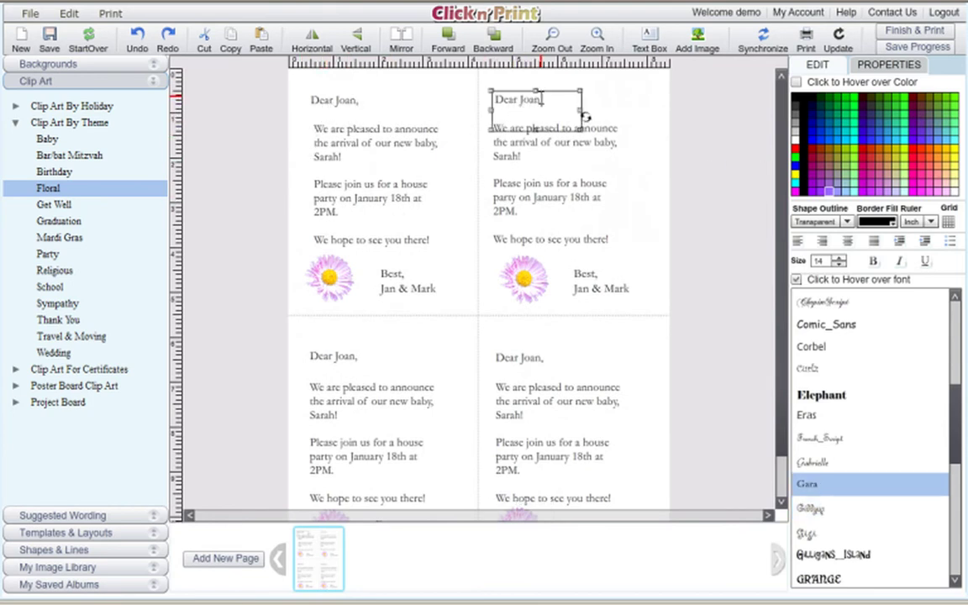
{"action": "left_click_drag", "start_coordinate": [544, 100], "coordinate": [520, 100]}
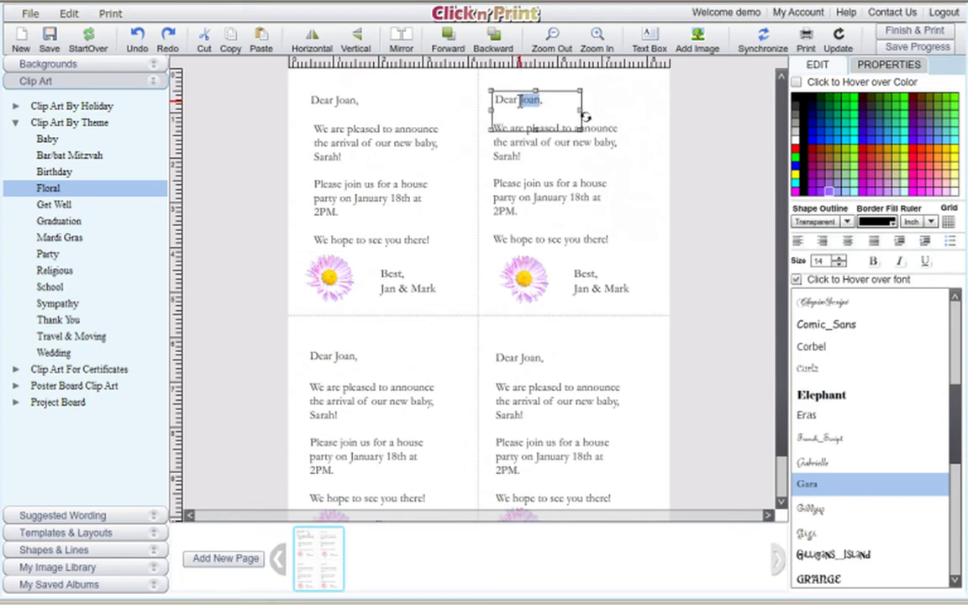
{"action": "type", "text": "La"}
Readdress the bottom-left greeting to two new recipients and widen it onto one line.
{"action": "left_click", "coordinate": [353, 362]}
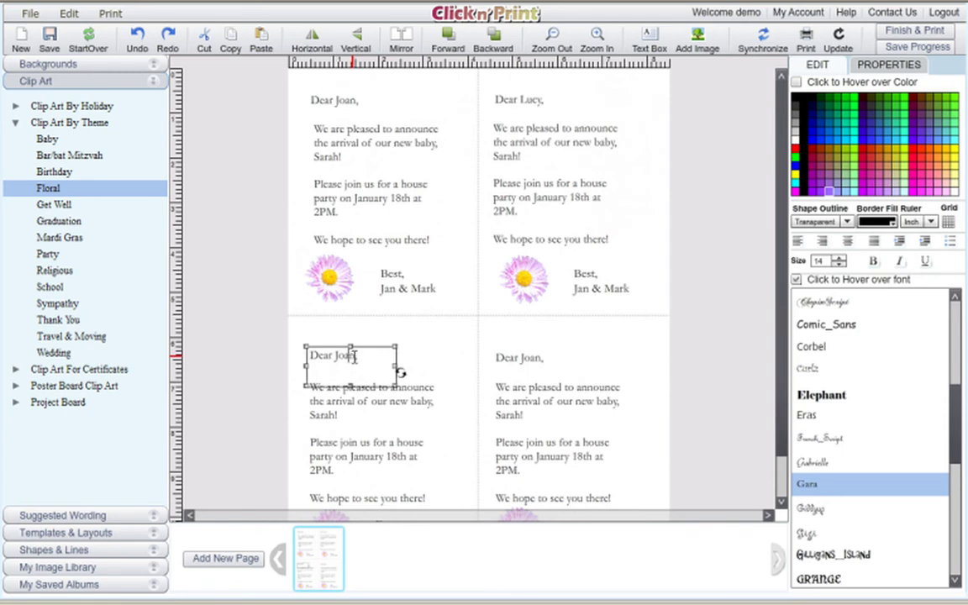
{"action": "left_click_drag", "start_coordinate": [357, 356], "coordinate": [336, 357]}
{"action": "type", "text": "Max & Christie"}
{"action": "left_click", "coordinate": [335, 355]}
{"action": "type", "text": "J"}
{"action": "key", "text": "BackSpace"}
{"action": "left_click_drag", "start_coordinate": [395, 368], "coordinate": [437, 372]}
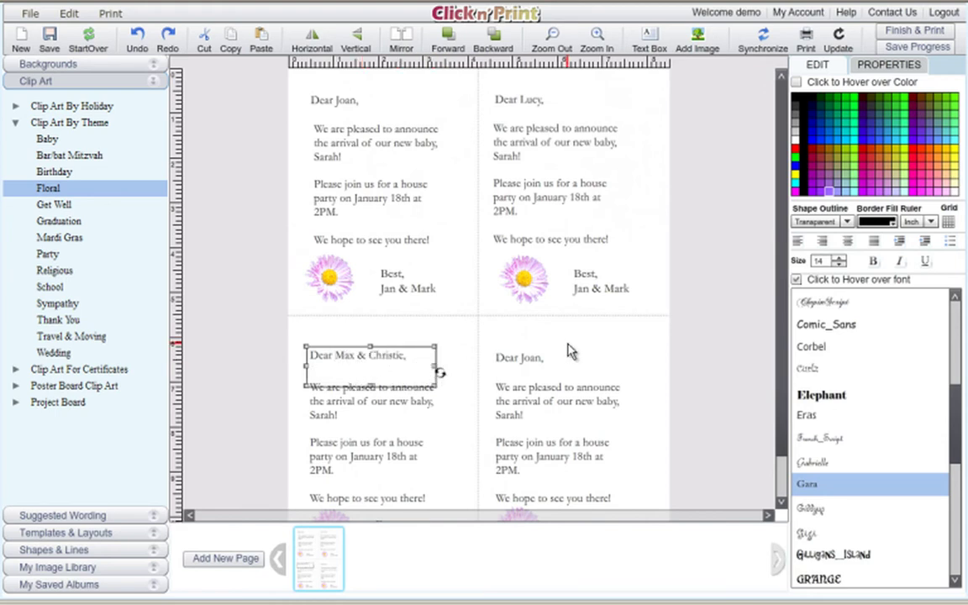
Replace the name in the bottom-right card's greeting with its new recipient.
{"action": "left_click", "coordinate": [527, 363]}
{"action": "left_click_drag", "start_coordinate": [544, 359], "coordinate": [520, 358]}
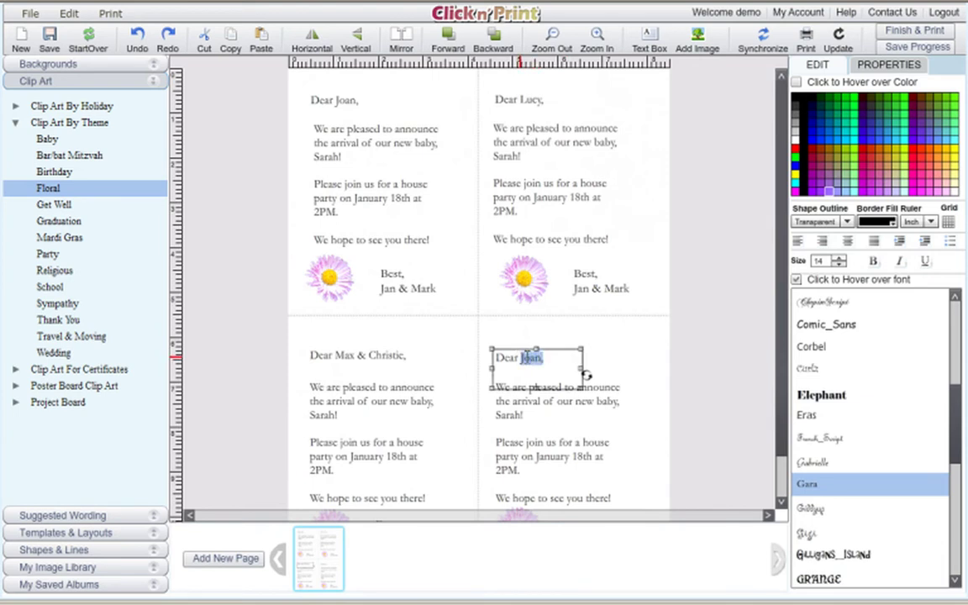
{"action": "type", "text": "Michelle"}
{"action": "left_click", "coordinate": [637, 378]}
{"action": "scroll", "coordinate": [783, 362], "scroll_direction": "down", "scroll_amount": 1}
{"action": "scroll", "coordinate": [775, 319], "scroll_direction": "up", "scroll_amount": 1}
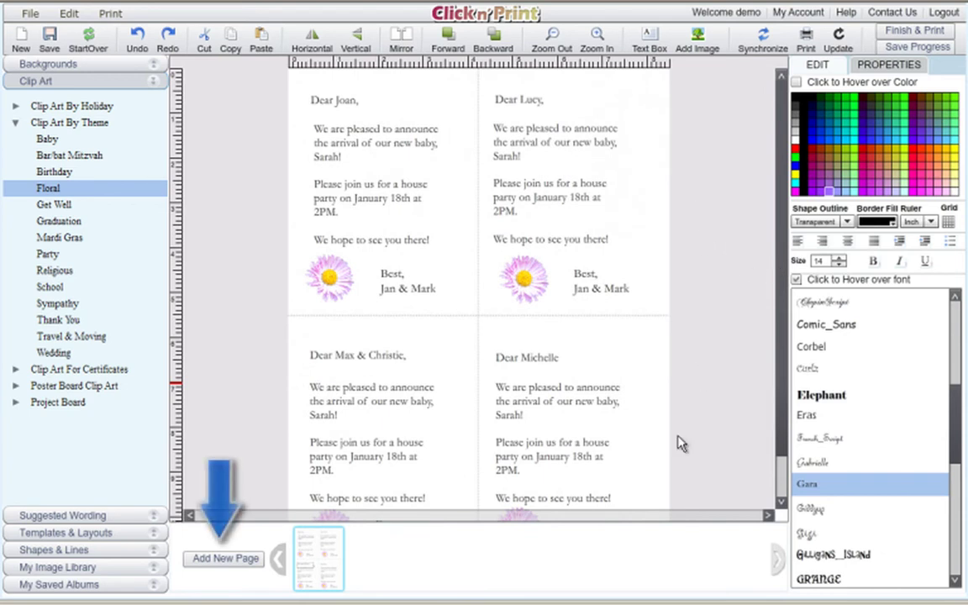
Save the first page, add a second page, and delete the name from its top-left greeting.
{"action": "left_click", "coordinate": [225, 559]}
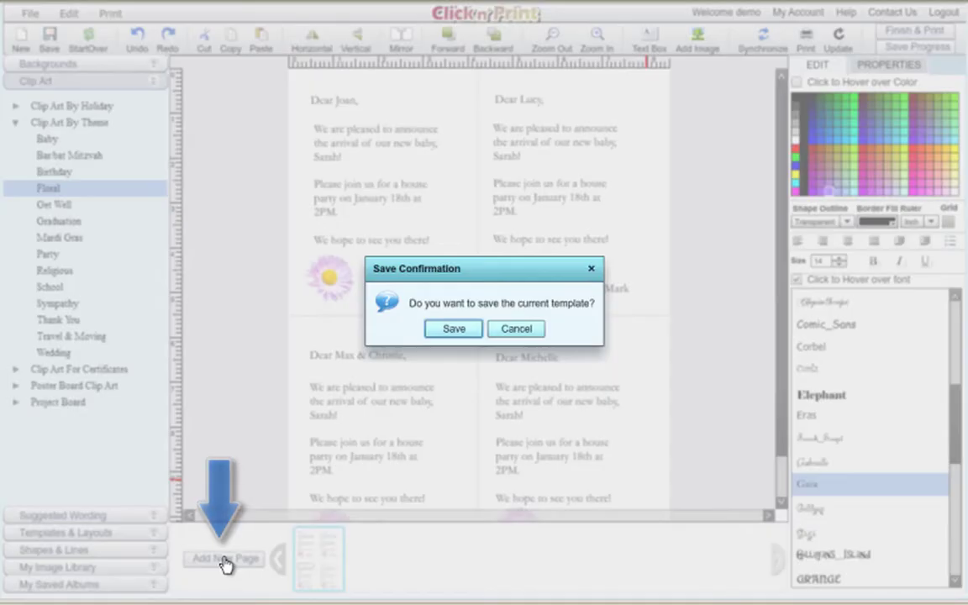
{"action": "left_click", "coordinate": [445, 331]}
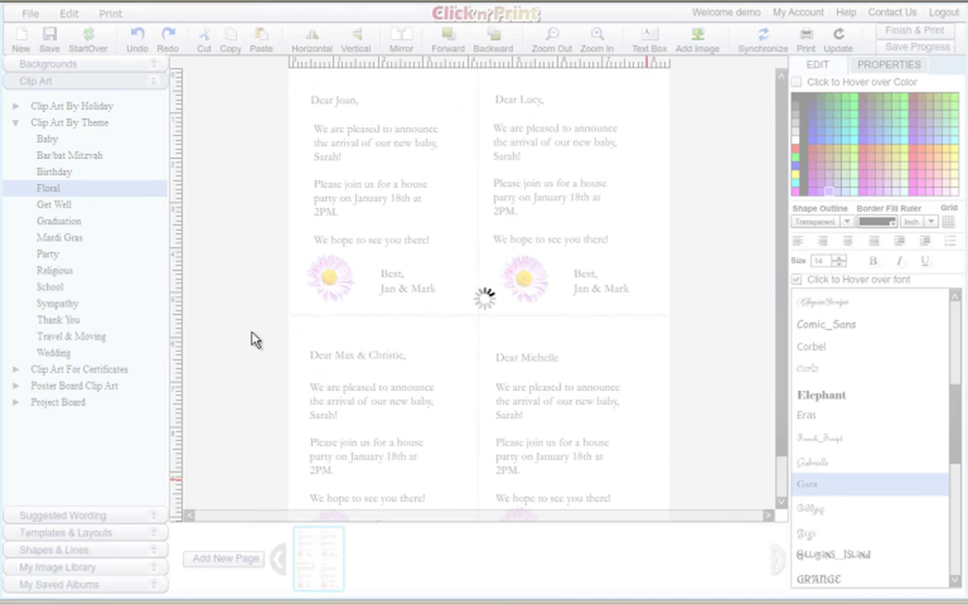
{"action": "left_click", "coordinate": [337, 102]}
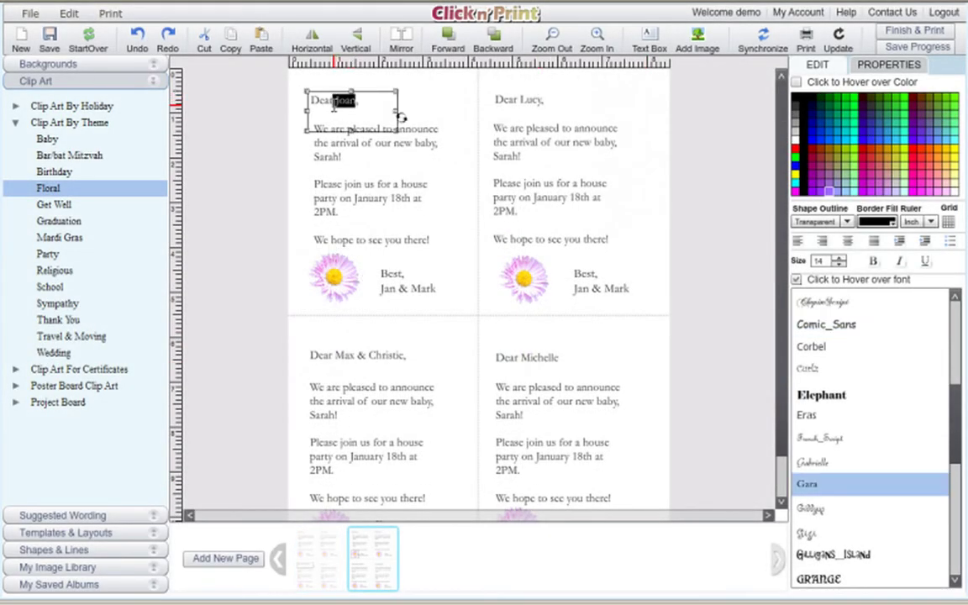
{"action": "double_click", "coordinate": [338, 101]}
{"action": "key", "text": "BackSpace"}
Type two new recipients into the top-left greeting, capitalizing the second, and widen the box.
{"action": "type", "text": "Mick"}
{"action": "type", "text": "ey & rob,"}
{"action": "key", "text": "Left"}
{"action": "key", "text": "Left"}
{"action": "key", "text": "Left"}
{"action": "key", "text": "BackSpace"}
{"action": "type", "text": "R"}
{"action": "left_click_drag", "start_coordinate": [396, 112], "coordinate": [416, 112]}
Change the top-right greeting's name to its new recipient, then select the two lower greetings.
{"action": "left_click", "coordinate": [533, 96]}
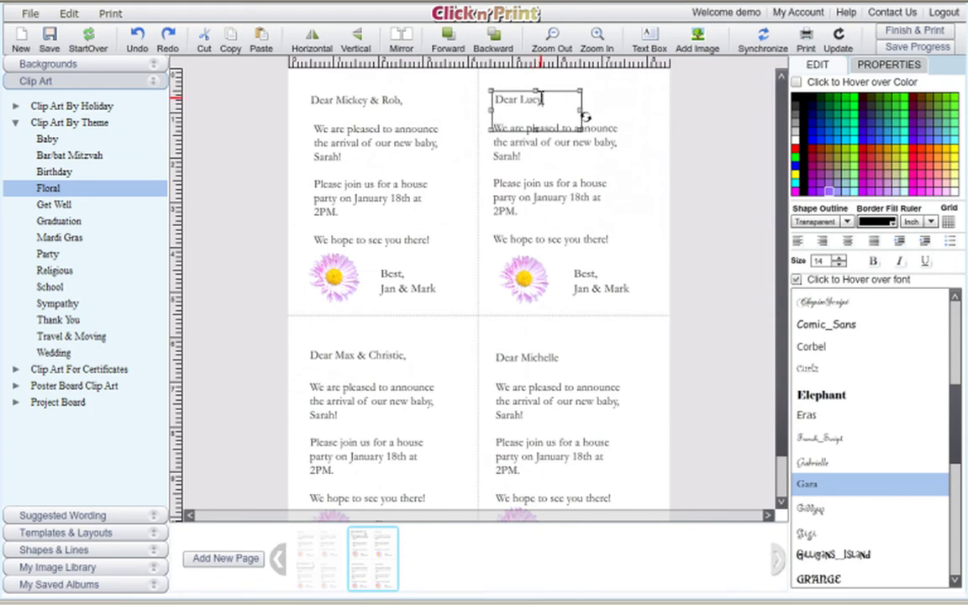
{"action": "double_click", "coordinate": [540, 99]}
{"action": "type", "text": "All"}
{"action": "left_click", "coordinate": [374, 355]}
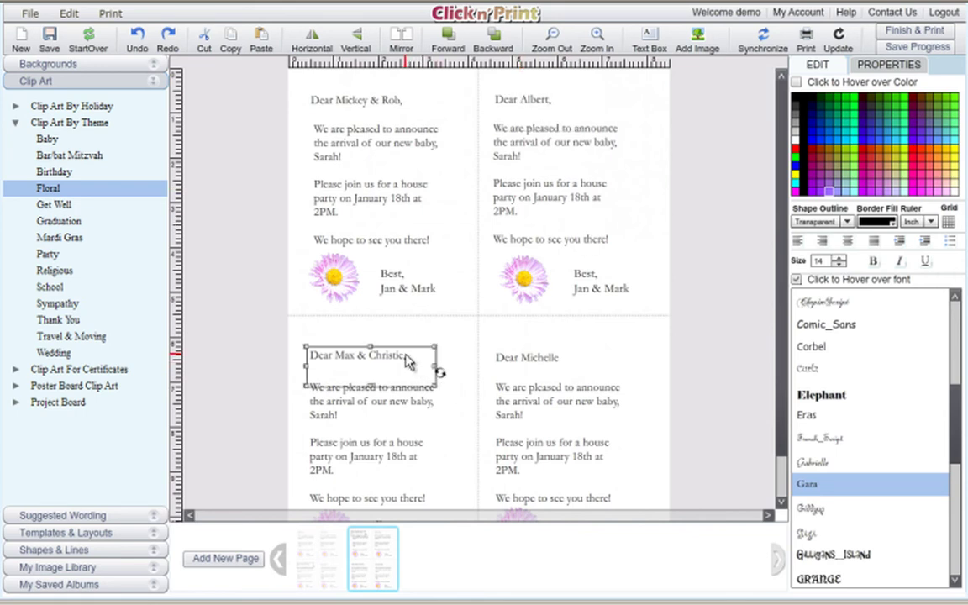
{"action": "left_click", "coordinate": [496, 366]}
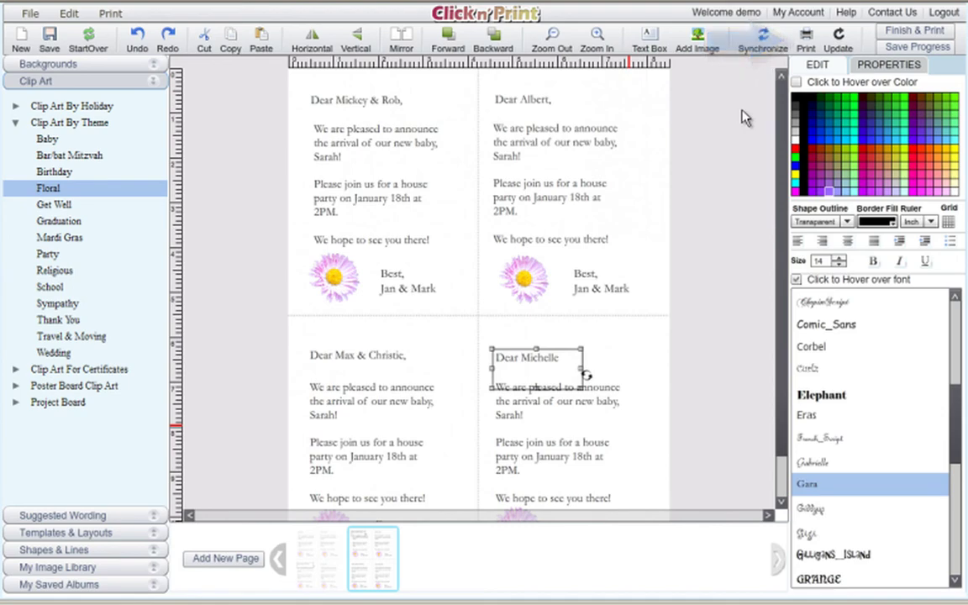
Open the Print dialog for the card pages, acknowledging the printing instructions and moving it fully on screen.
{"action": "left_click", "coordinate": [807, 42]}
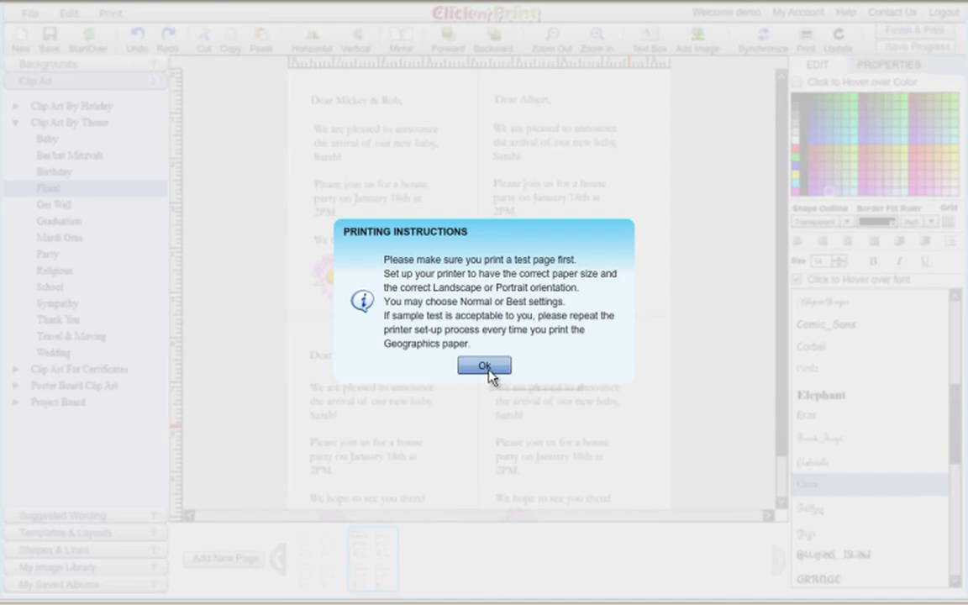
{"action": "left_click", "coordinate": [486, 368]}
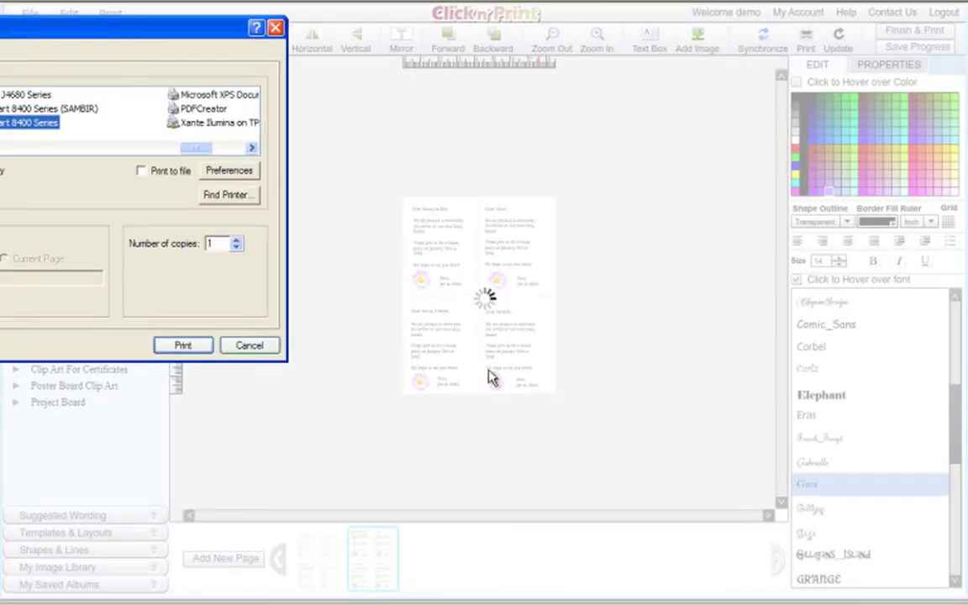
{"action": "left_click_drag", "start_coordinate": [189, 32], "coordinate": [512, 66]}
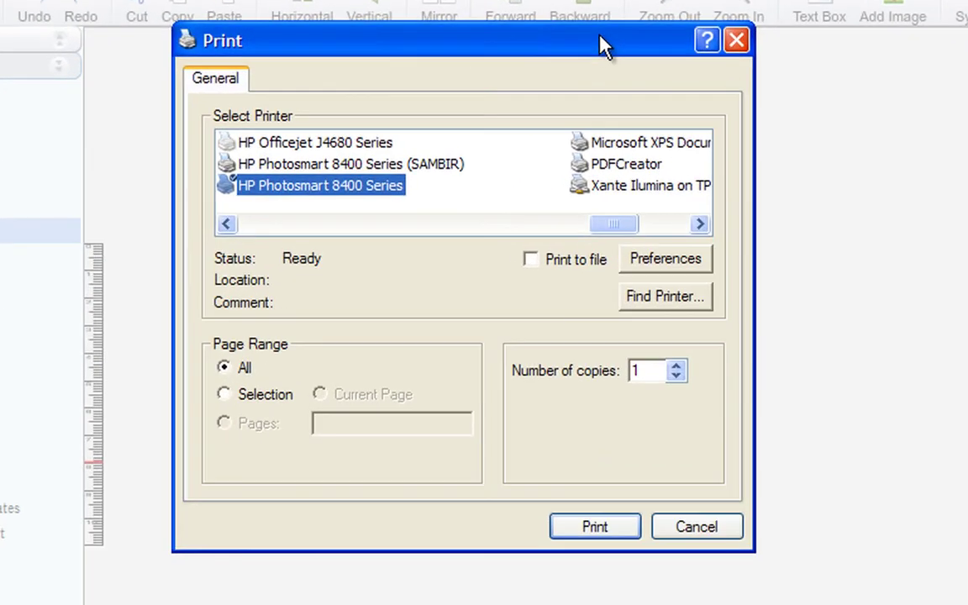
{"action": "left_click", "coordinate": [682, 263]}
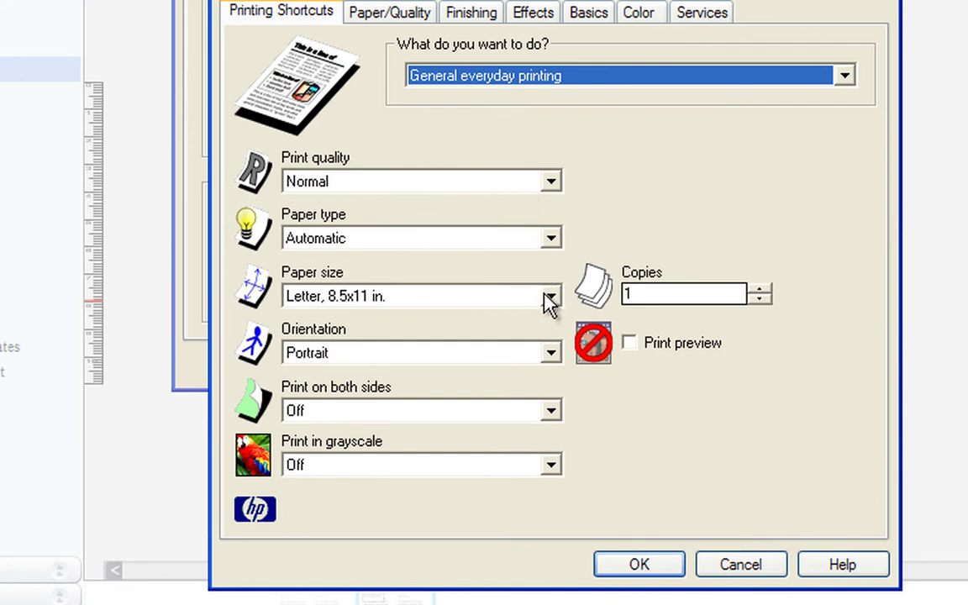
{"action": "left_click", "coordinate": [549, 297]}
{"action": "left_click", "coordinate": [545, 319]}
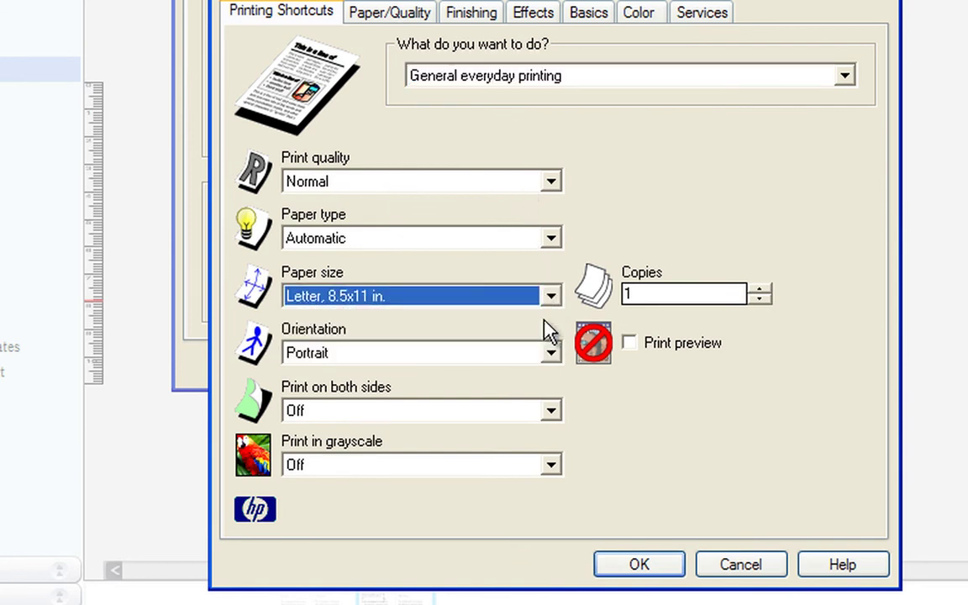
{"action": "left_click", "coordinate": [545, 354]}
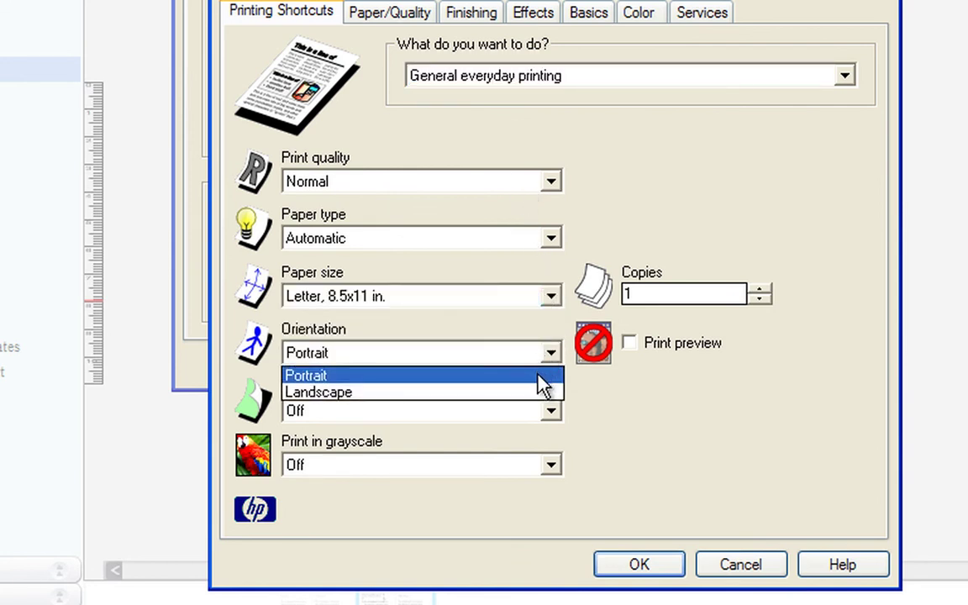
{"action": "left_click", "coordinate": [539, 377]}
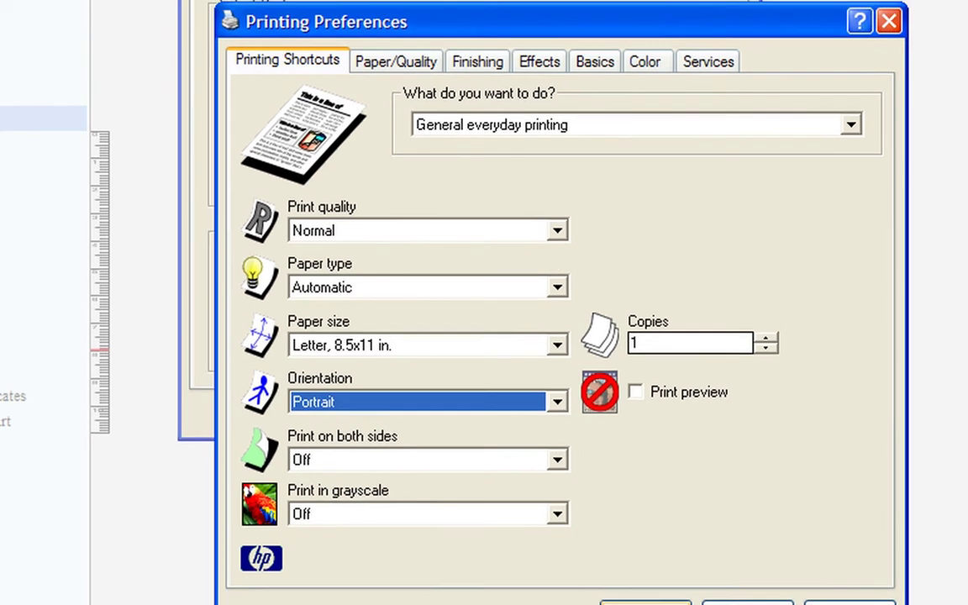
{"action": "left_click", "coordinate": [635, 564]}
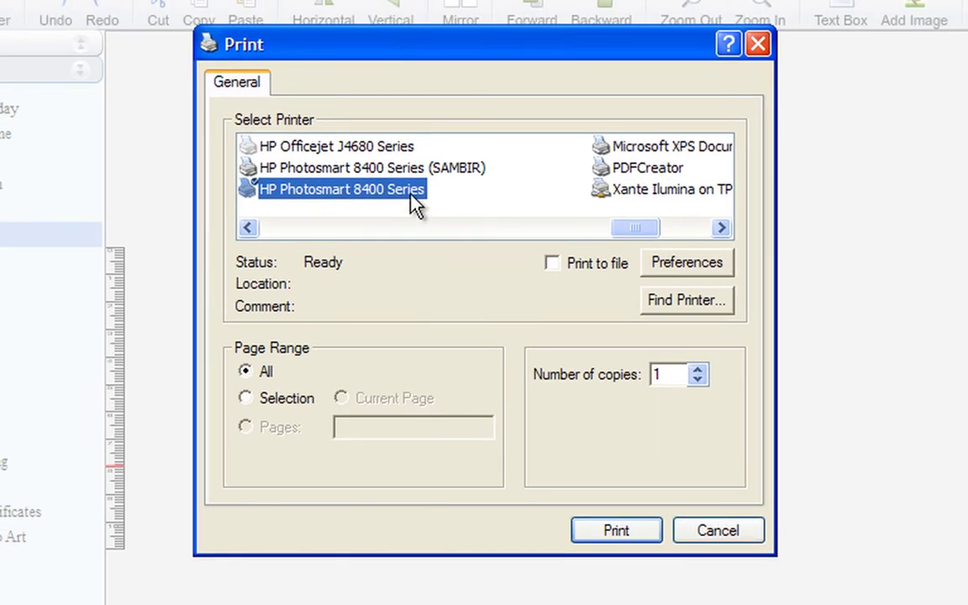
{"action": "left_click_drag", "start_coordinate": [611, 230], "coordinate": [630, 224]}
Cancel the Print dialog and scroll back up to the second page of daisy postcards.
{"action": "left_click", "coordinate": [693, 534]}
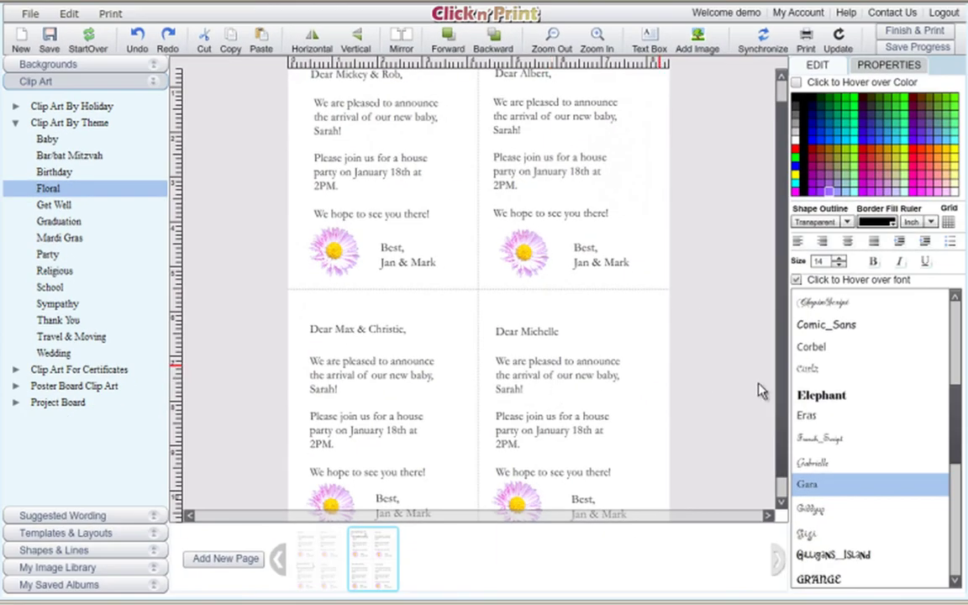
{"action": "scroll", "coordinate": [772, 391], "scroll_direction": "up", "scroll_amount": 1}
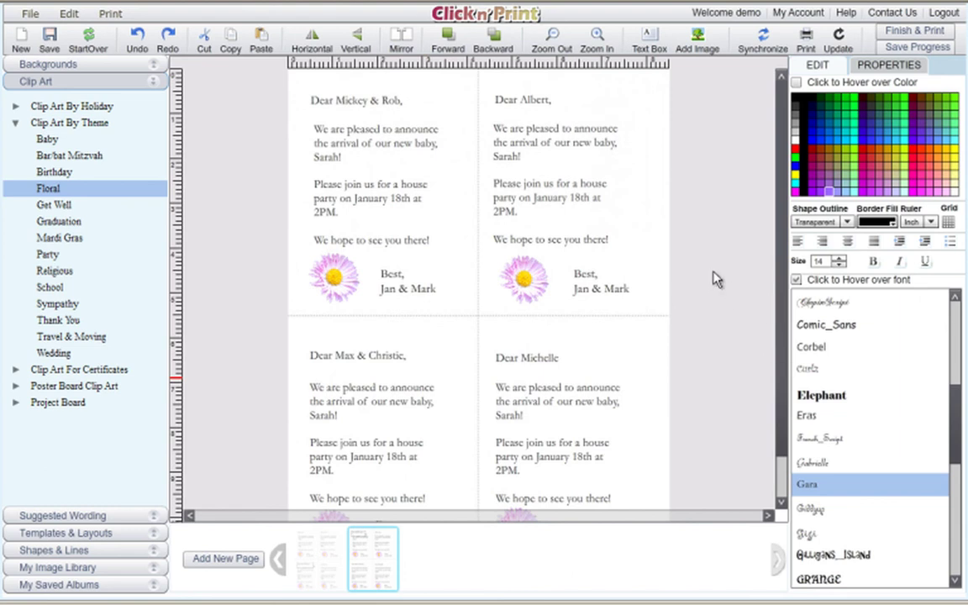